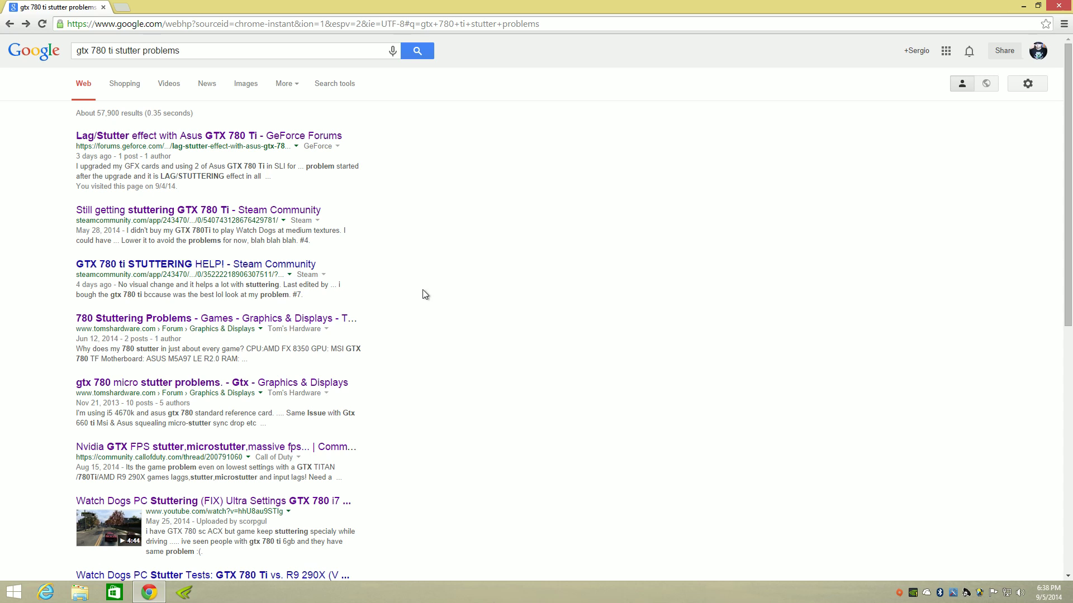
# Step: Minimize the browser and open NVIDIA GeForce Experience to view the rig's hardware specifications
pyautogui.click(1020, 7)
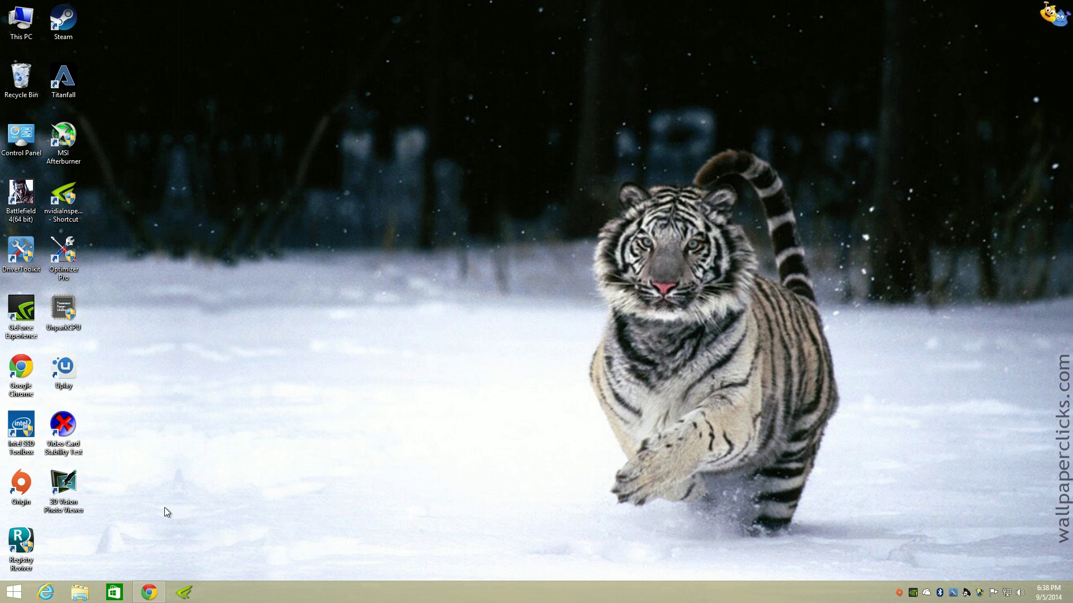
pyautogui.rightClick(914, 594)
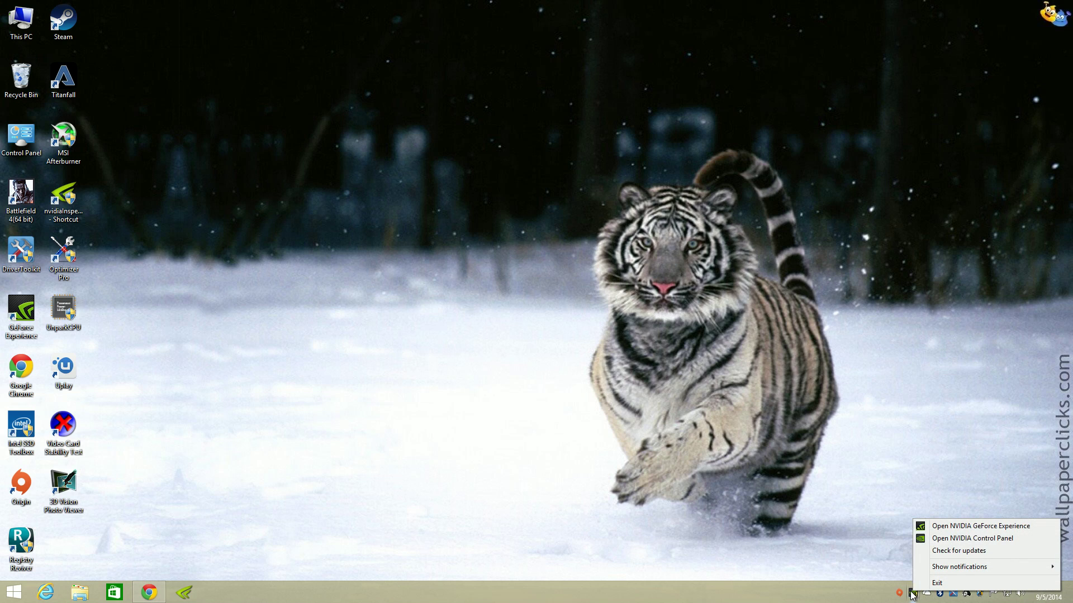
pyautogui.click(944, 526)
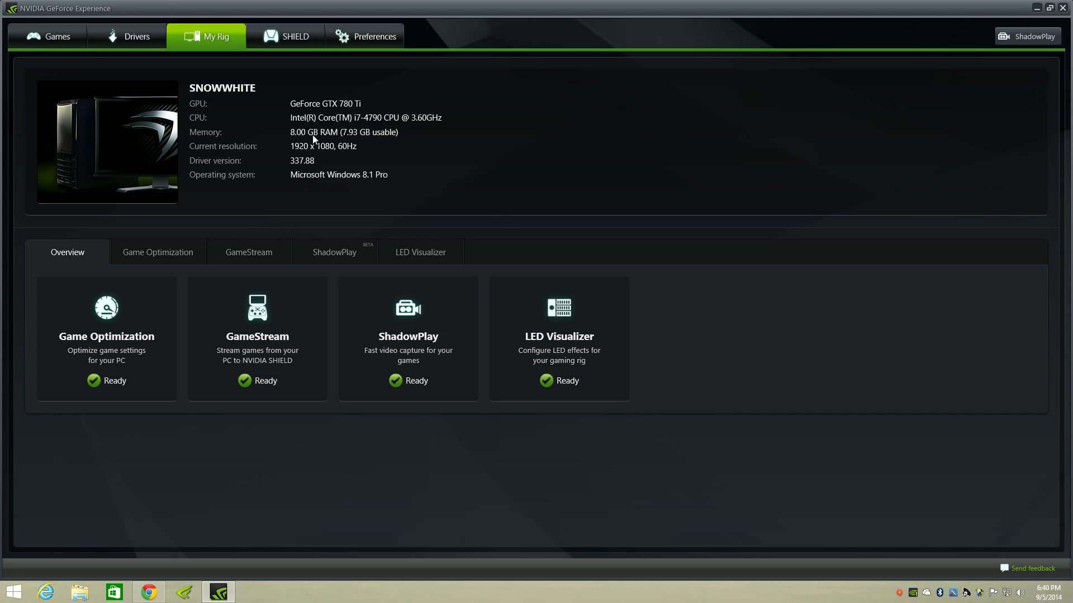
# Step: Review the GameStream and ShadowPlay preferences in GeForce Experience
pyautogui.click(358, 43)
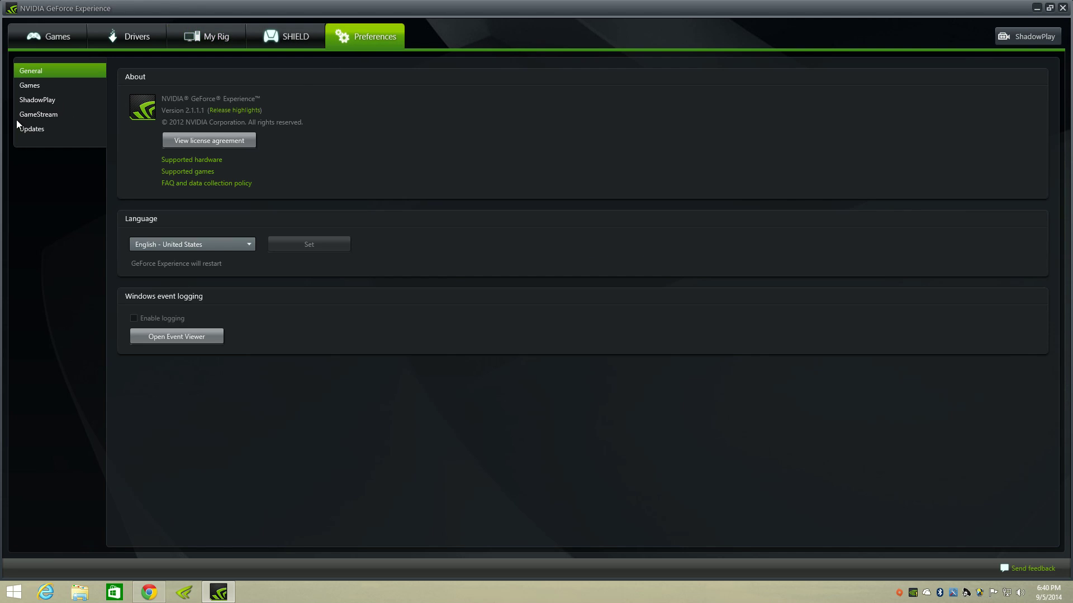
pyautogui.click(39, 114)
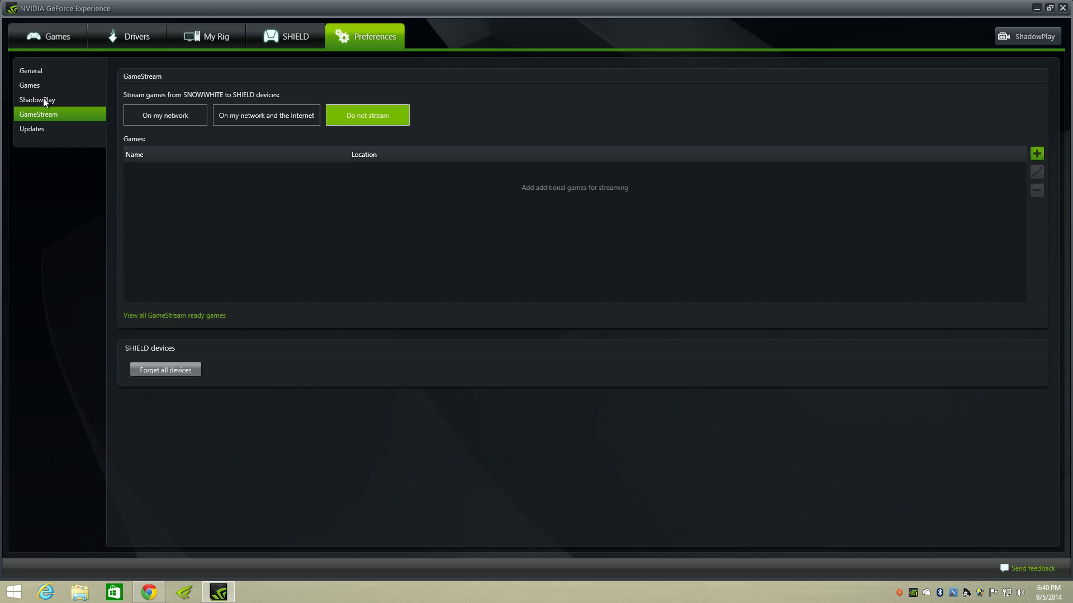
pyautogui.click(43, 99)
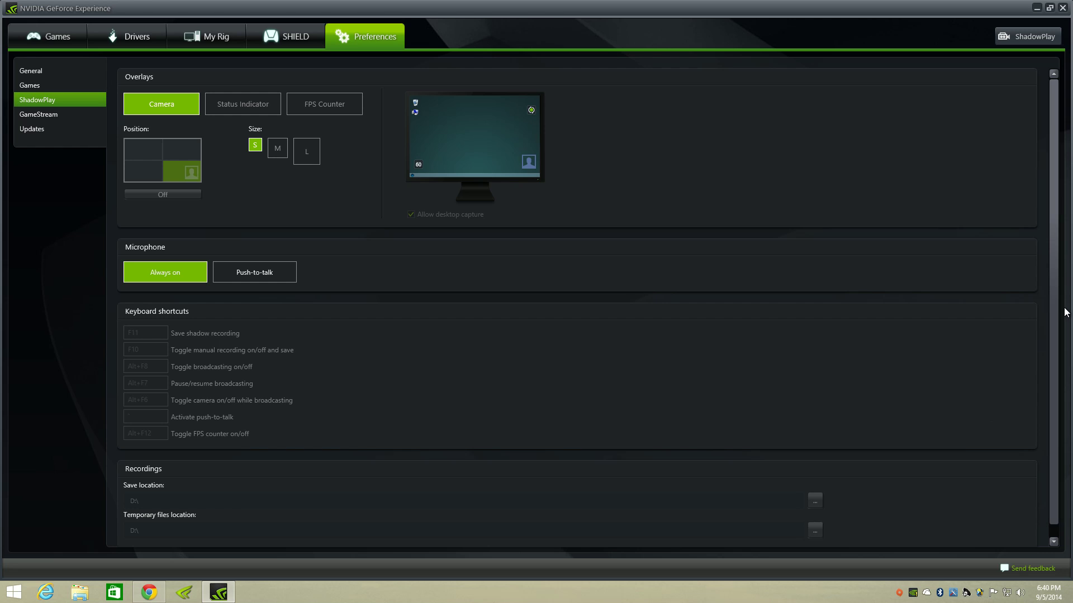
pyautogui.scroll(-1, 1051, 348)
pyautogui.scroll(1, 1049, 350)
# Step: Review the driver versions, rig specifications and Battlefield 4 game settings, and close GeForce Experience
pyautogui.click(143, 44)
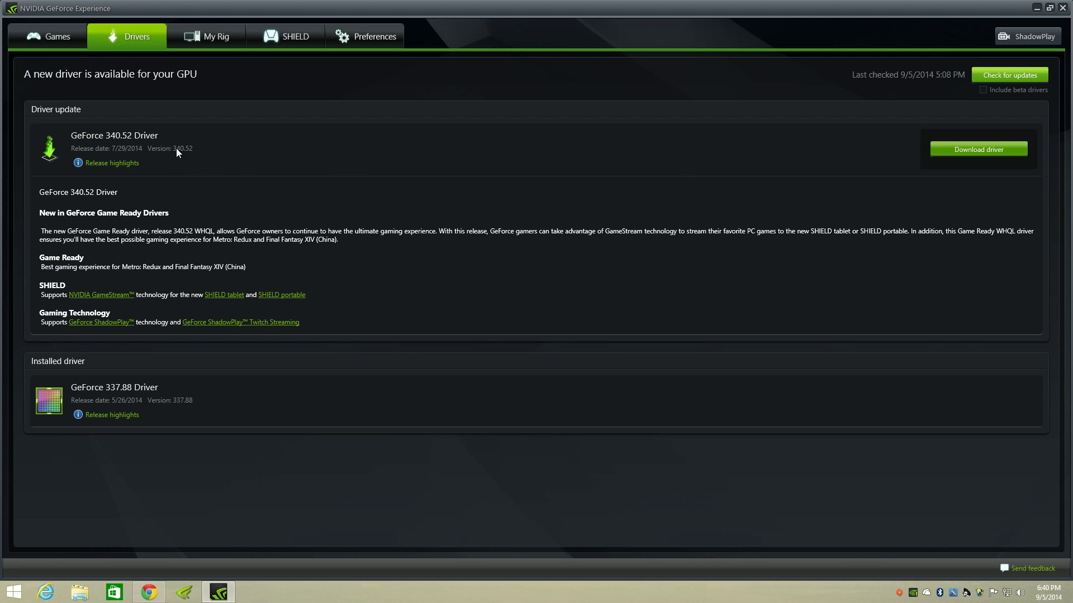
pyautogui.click(218, 33)
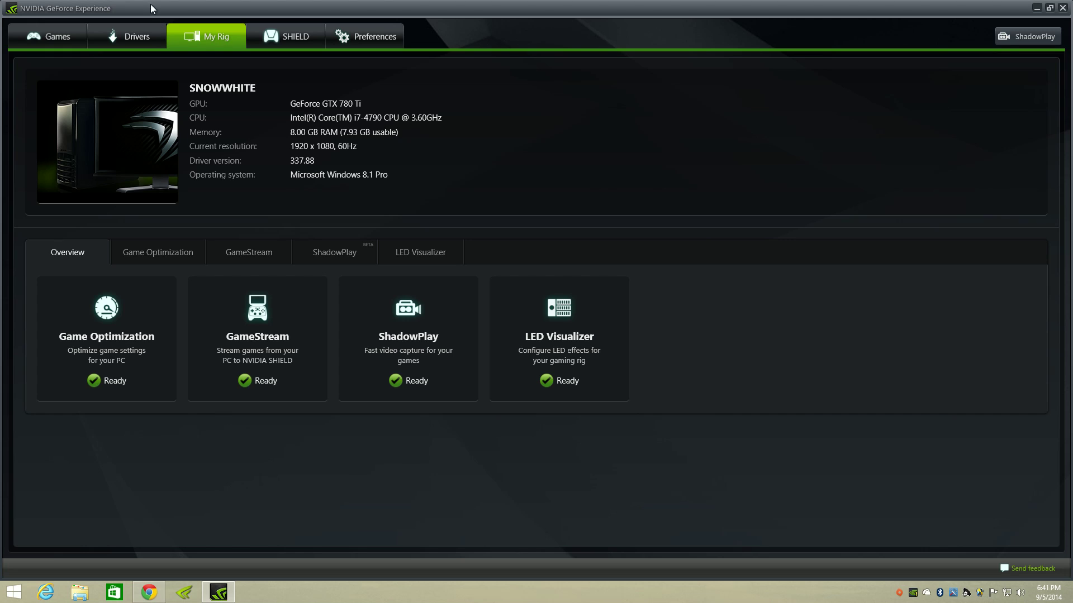
pyautogui.click(139, 34)
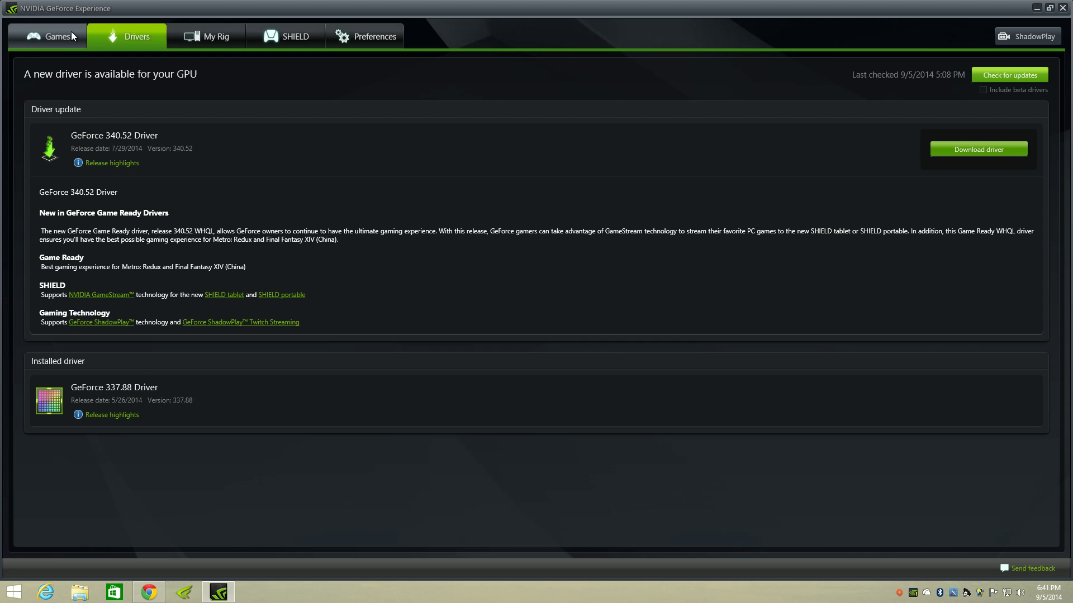
pyautogui.click(63, 31)
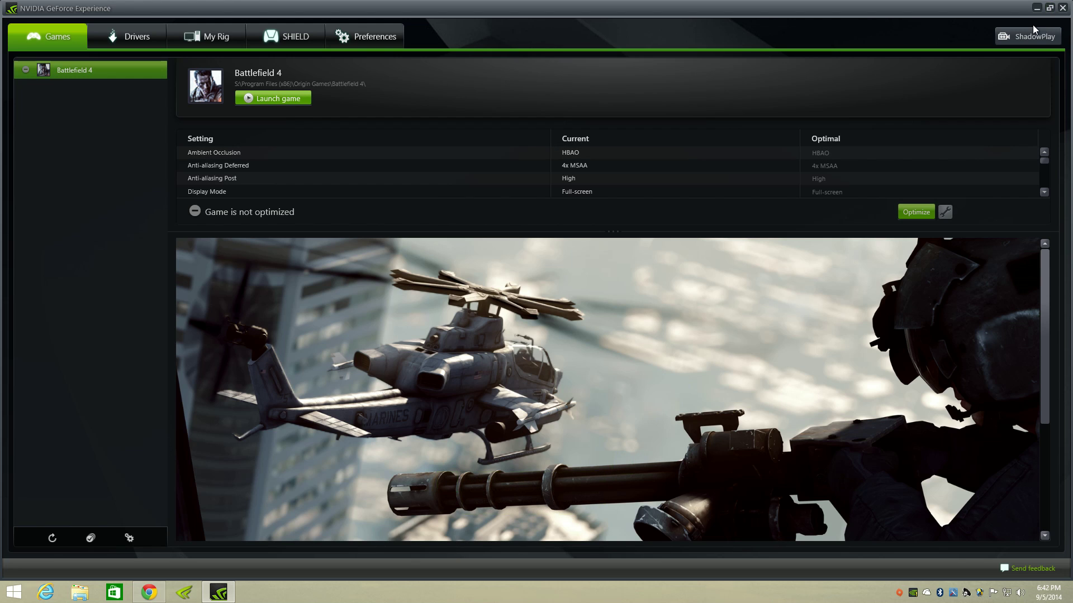
pyautogui.click(1063, 8)
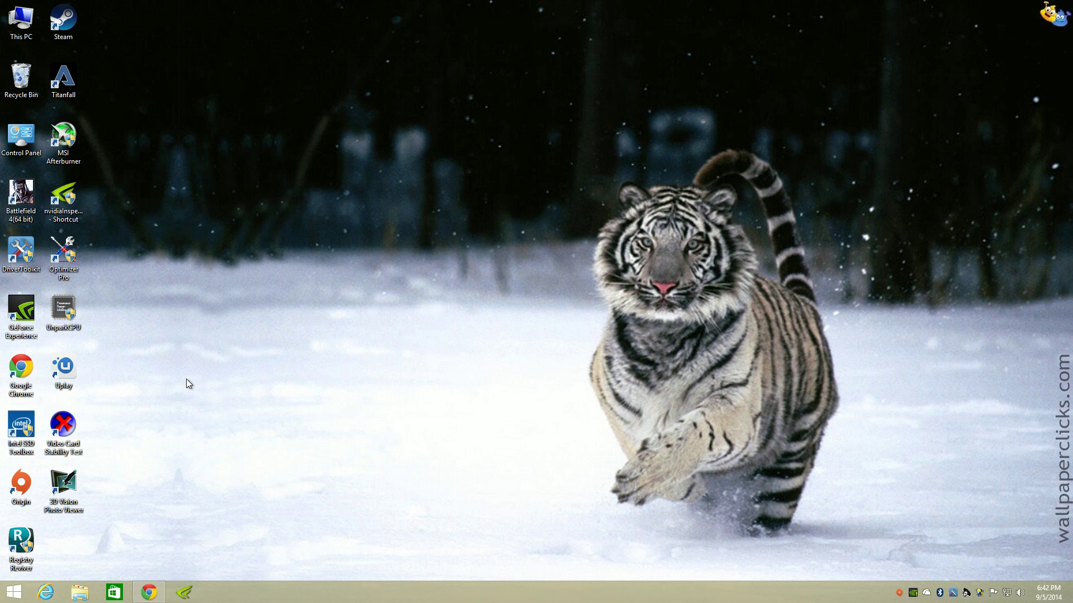
# Step: Open DriverToolkit with administrator permission, check for driver updates, and close it
pyautogui.doubleClick(15, 257)
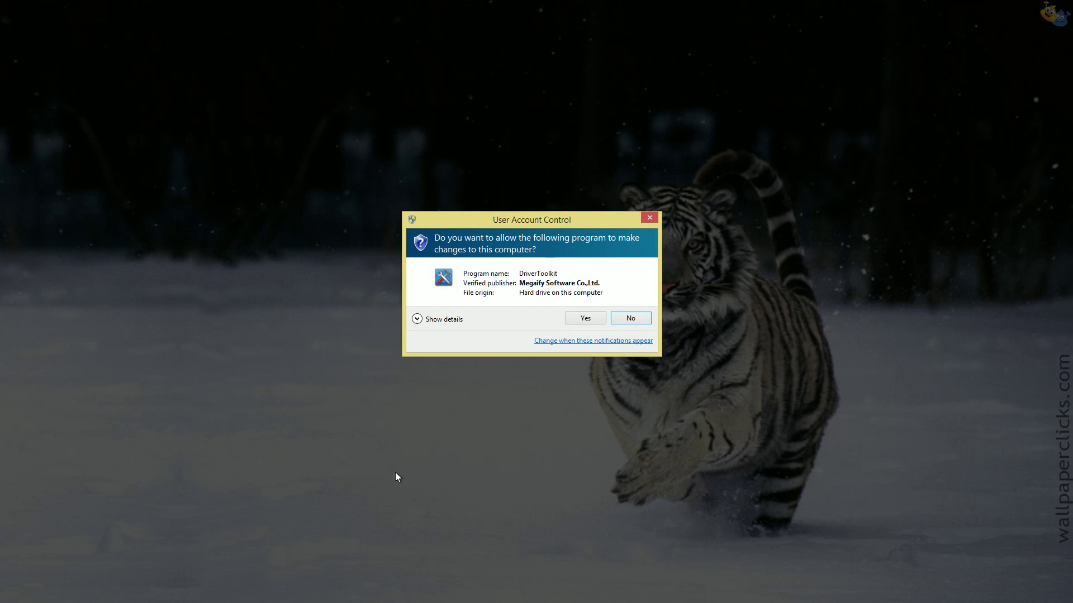
pyautogui.click(586, 319)
pyautogui.click(623, 293)
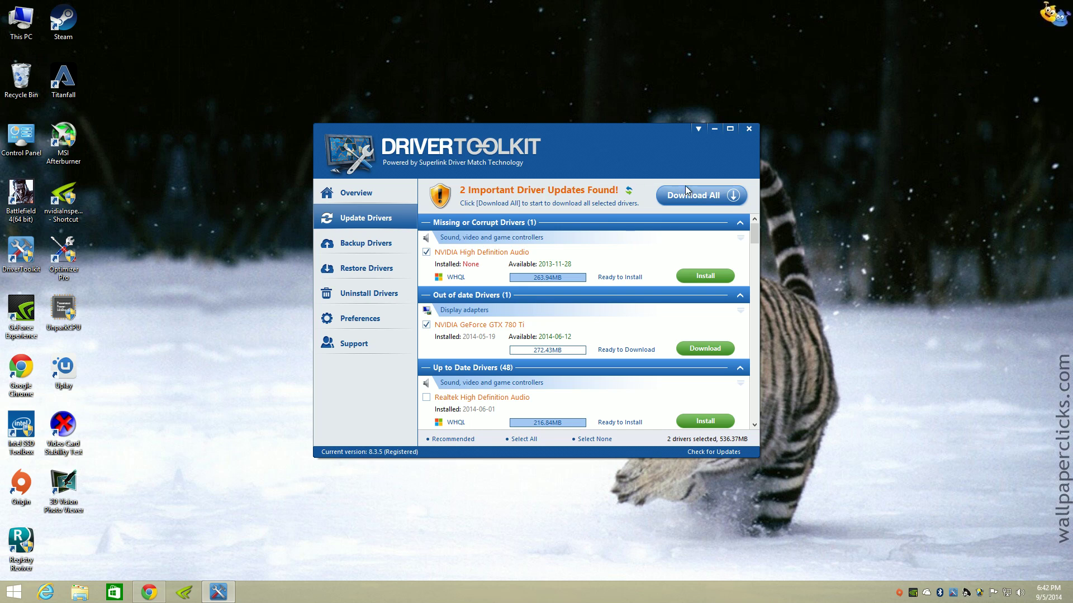
pyautogui.click(749, 129)
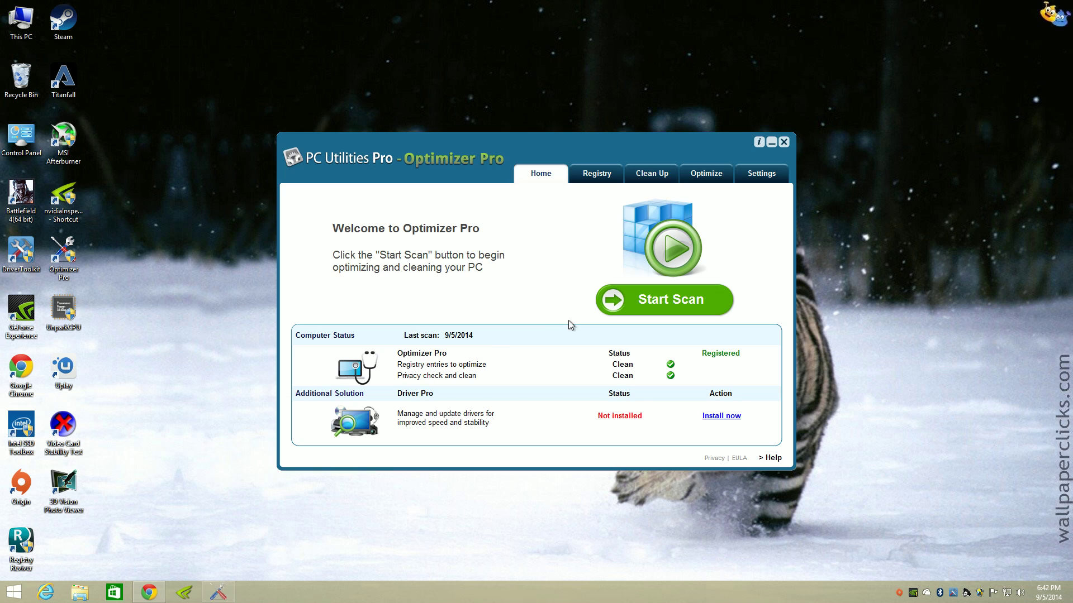
# Step: Scan the PC with Optimizer Pro, cancel the cleanup at its confirmation, and close the program
pyautogui.click(677, 311)
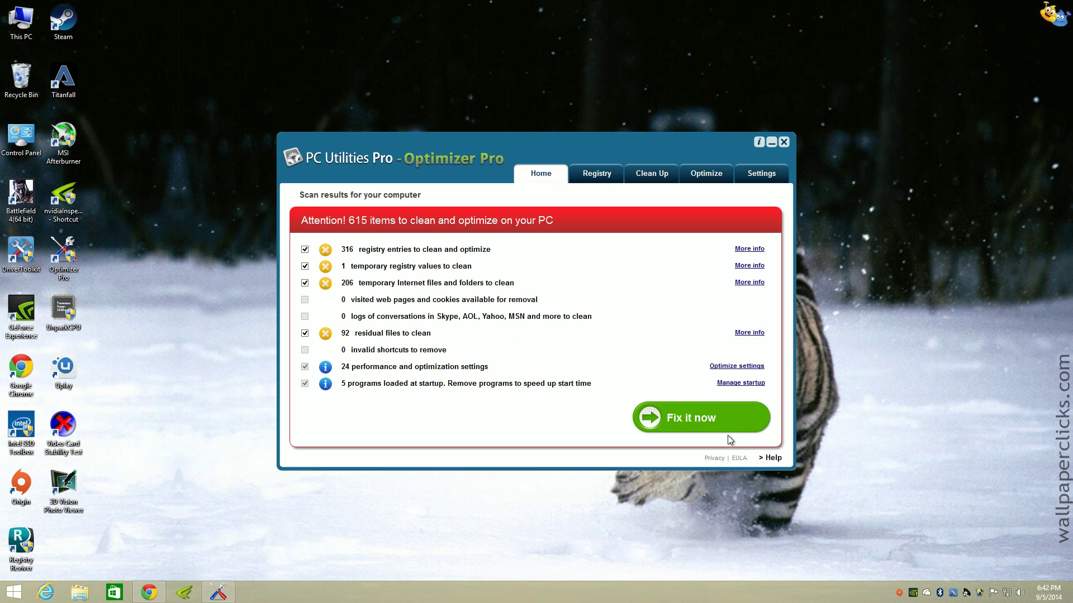
pyautogui.click(686, 419)
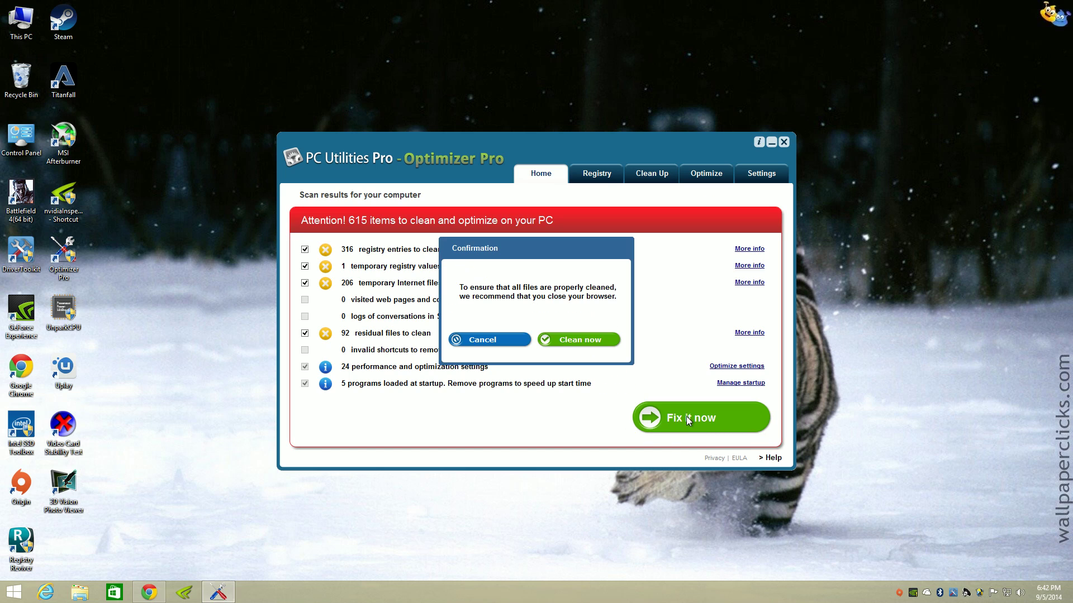
pyautogui.click(492, 343)
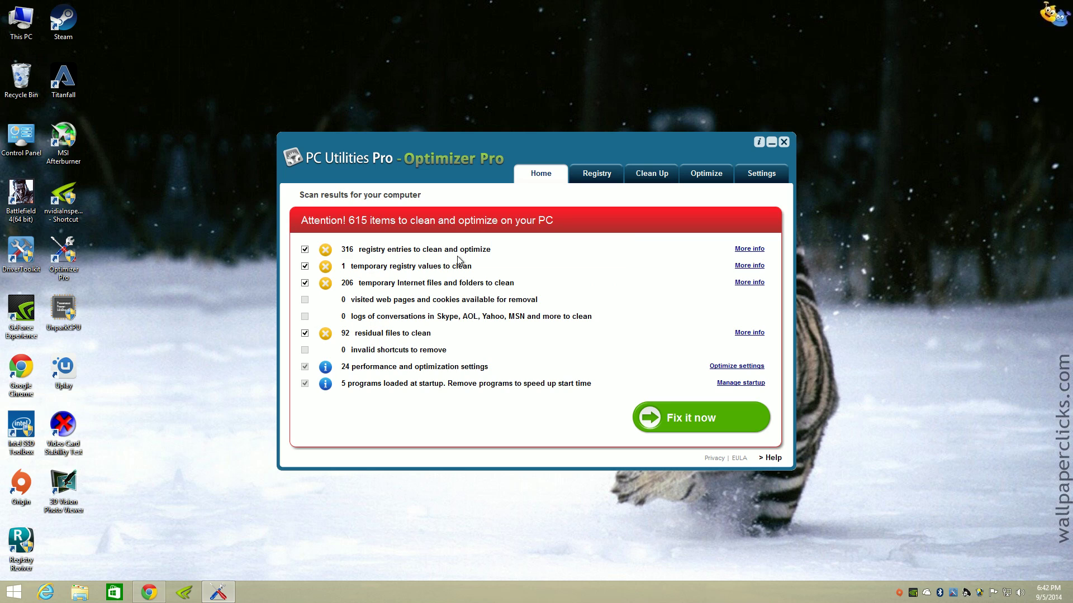
pyautogui.click(785, 143)
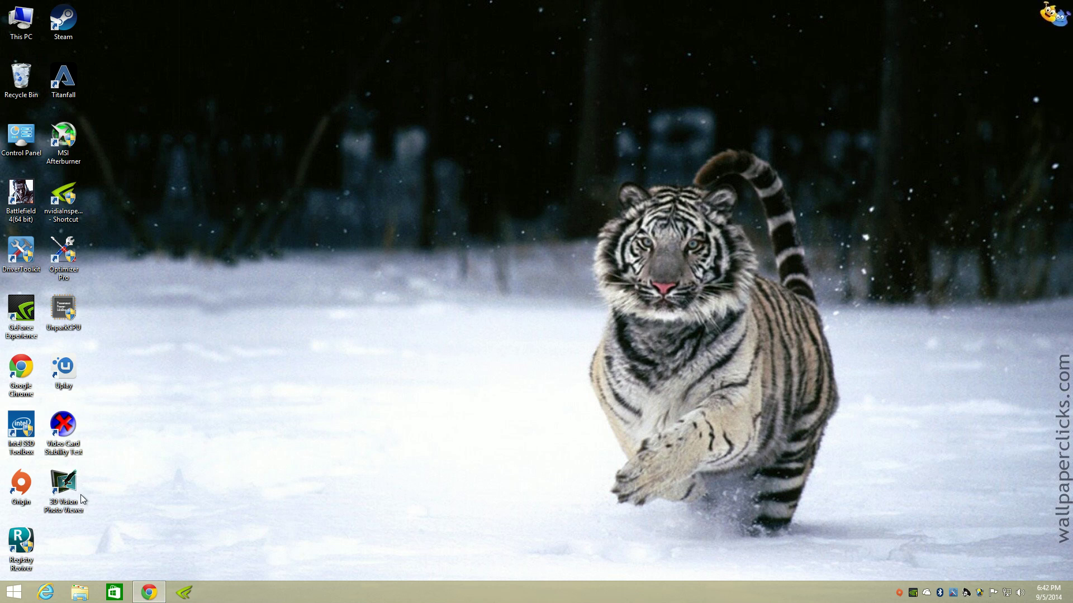
# Step: Open Intel SSD Toolbox with administrator permission, inspect the C: and D: drive summaries, and close it
pyautogui.doubleClick(19, 437)
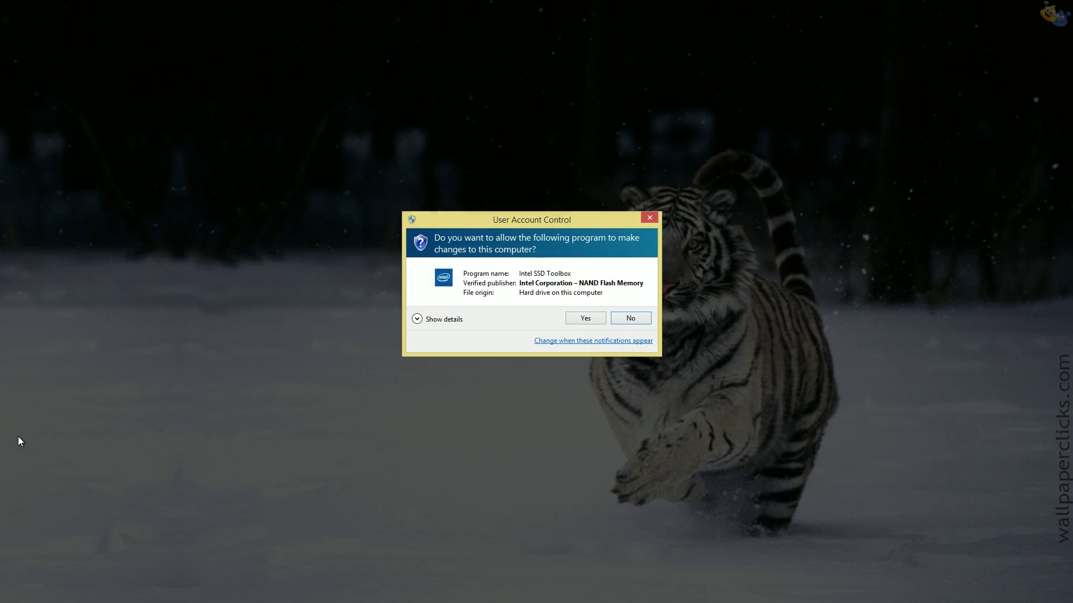
pyautogui.click(579, 319)
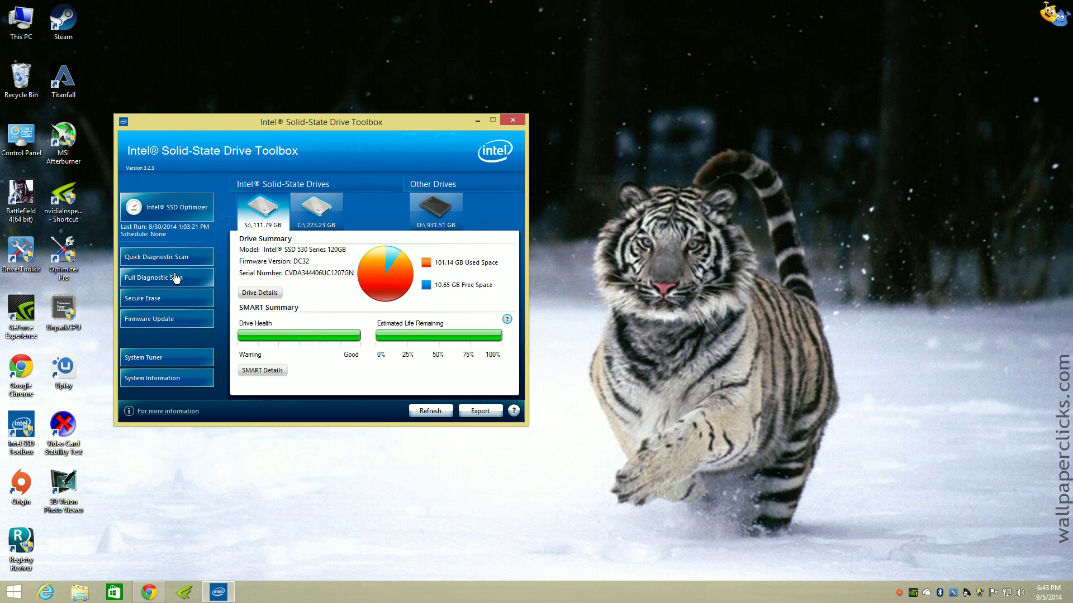
pyautogui.click(316, 211)
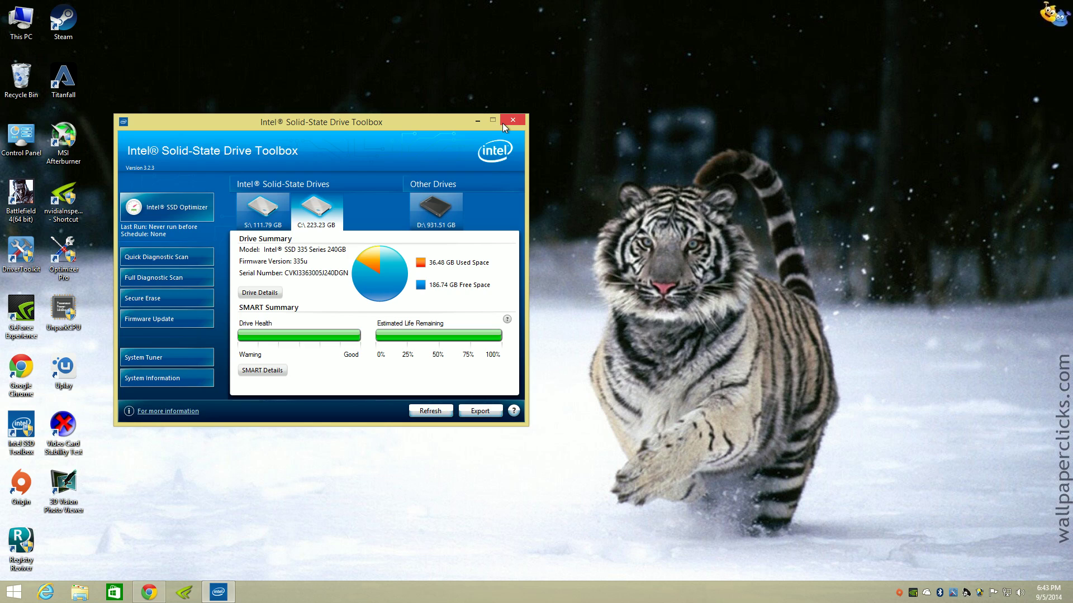
pyautogui.click(424, 221)
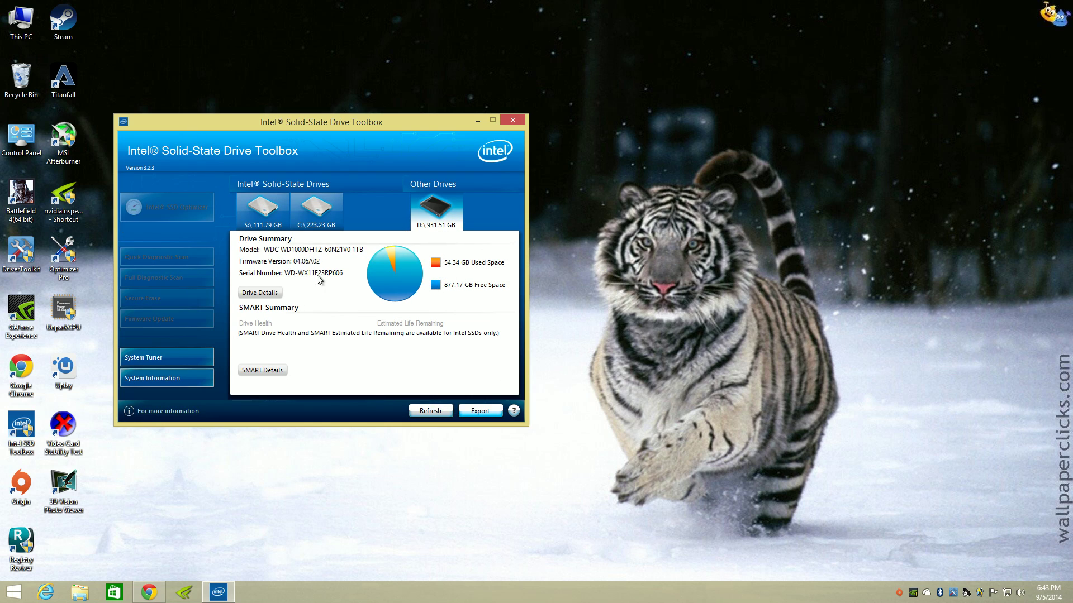
pyautogui.click(515, 121)
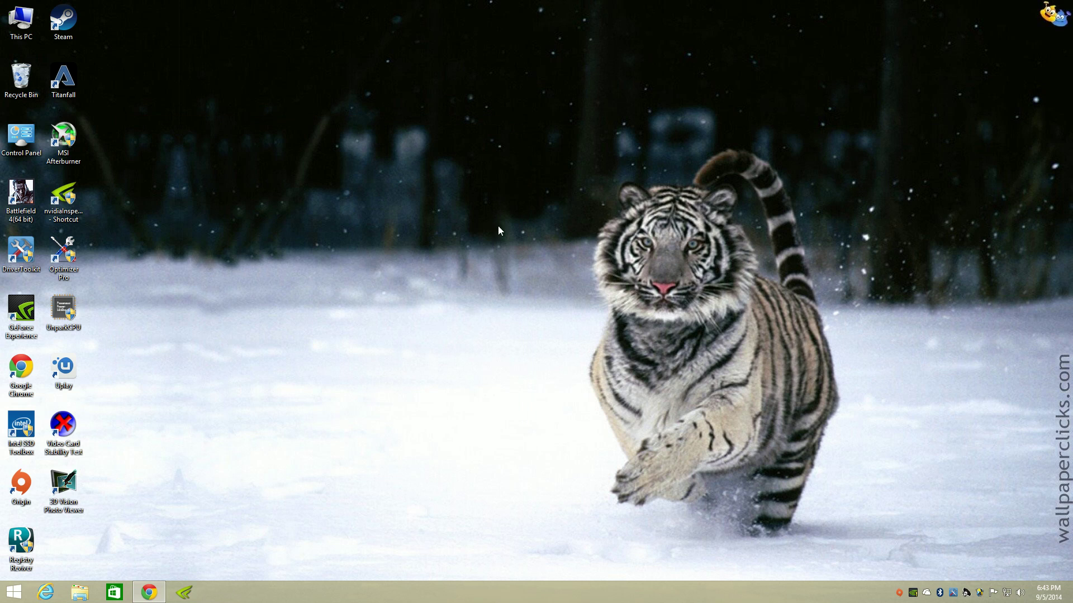
# Step: Play the Far Cry 3 09.01.2014 recording from the NVidia video deposte (D:) drive and close the player
pyautogui.click(84, 598)
pyautogui.doubleClick(443, 333)
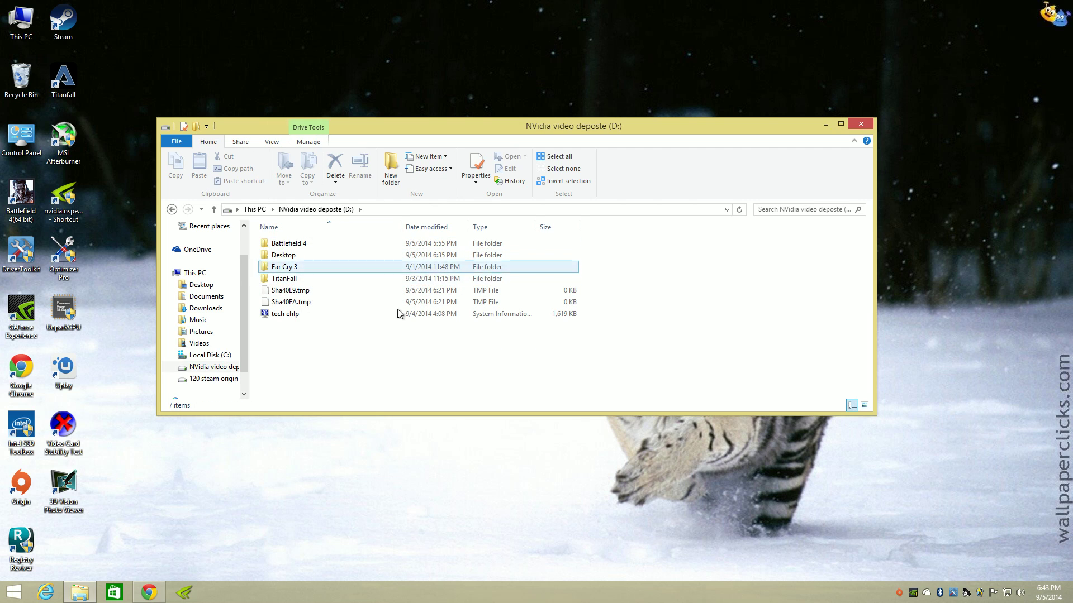
pyautogui.doubleClick(365, 269)
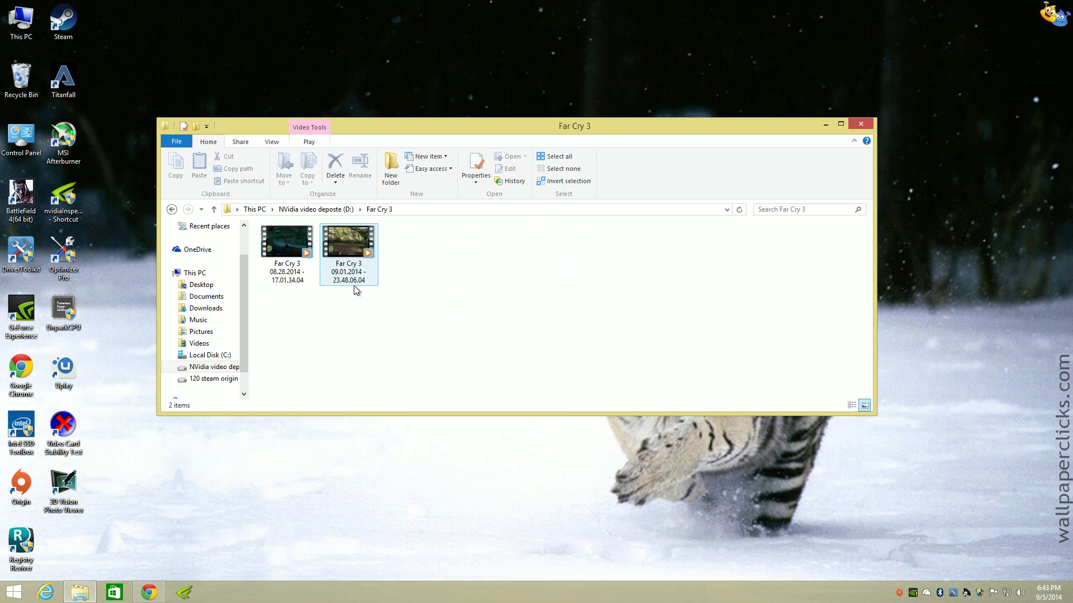
pyautogui.click(353, 247)
pyautogui.doubleClick(353, 246)
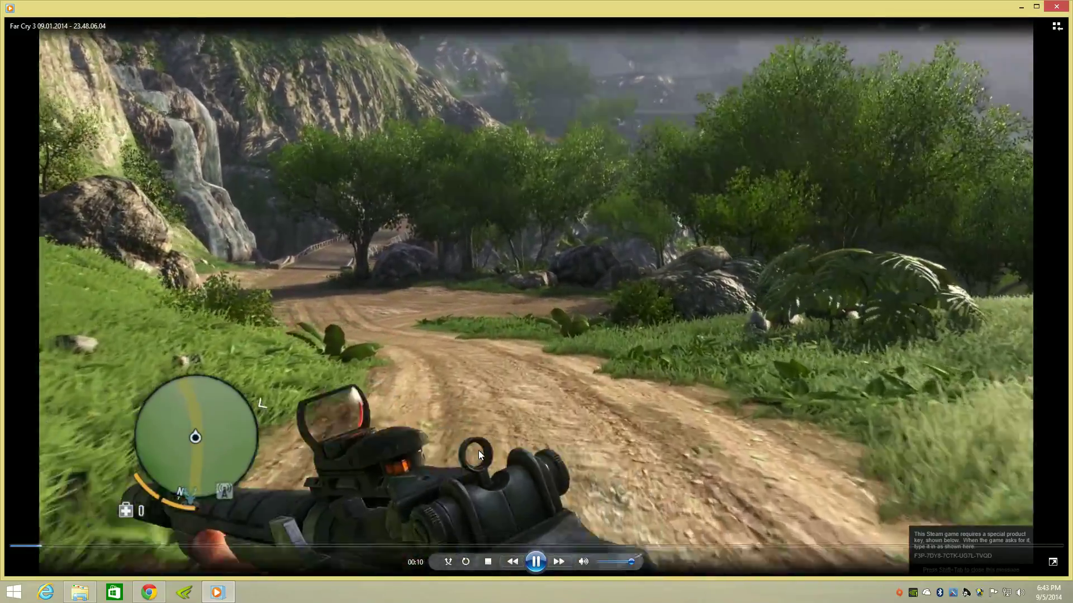
pyautogui.hotkey('alt', 'F4')
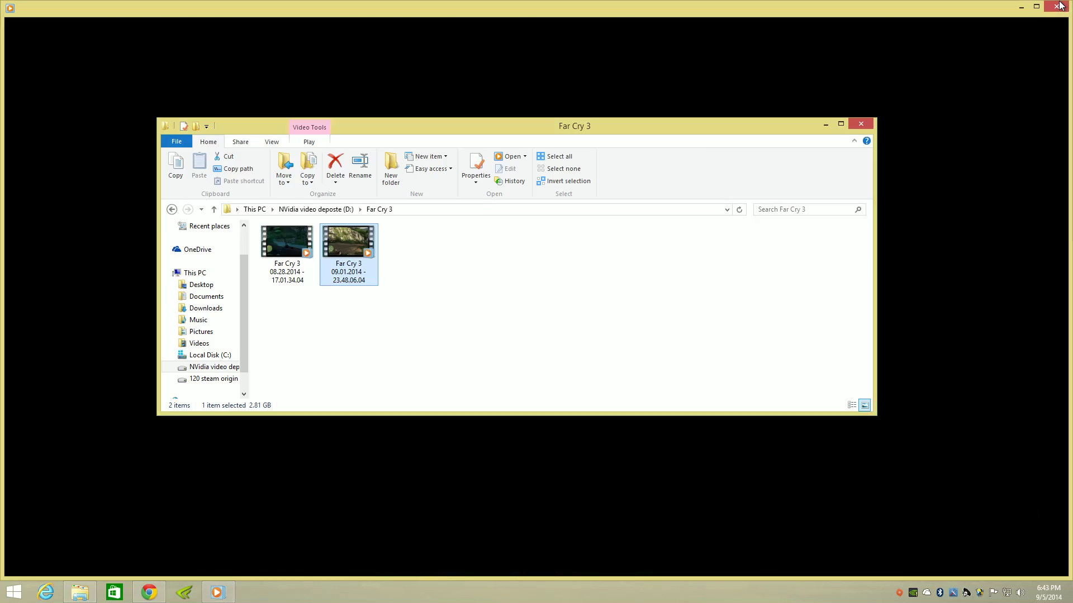
# Step: Play the TitanFall 09.03.2014 - 23.04.46.02 recording from the D: drive's TitanFall folder, and close the player and File Explorer
pyautogui.click(172, 210)
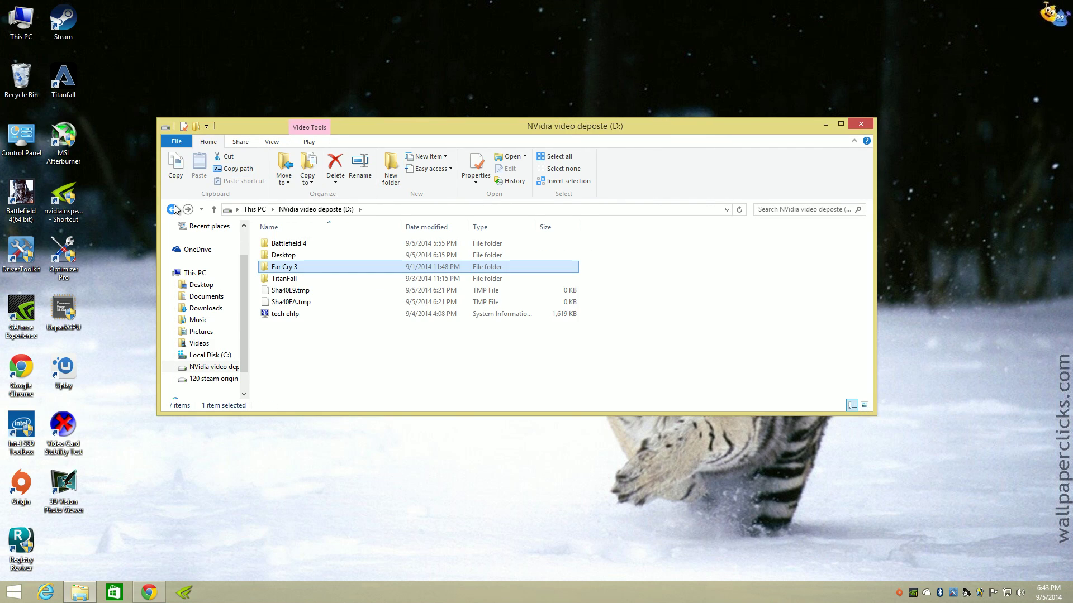
pyautogui.doubleClick(315, 279)
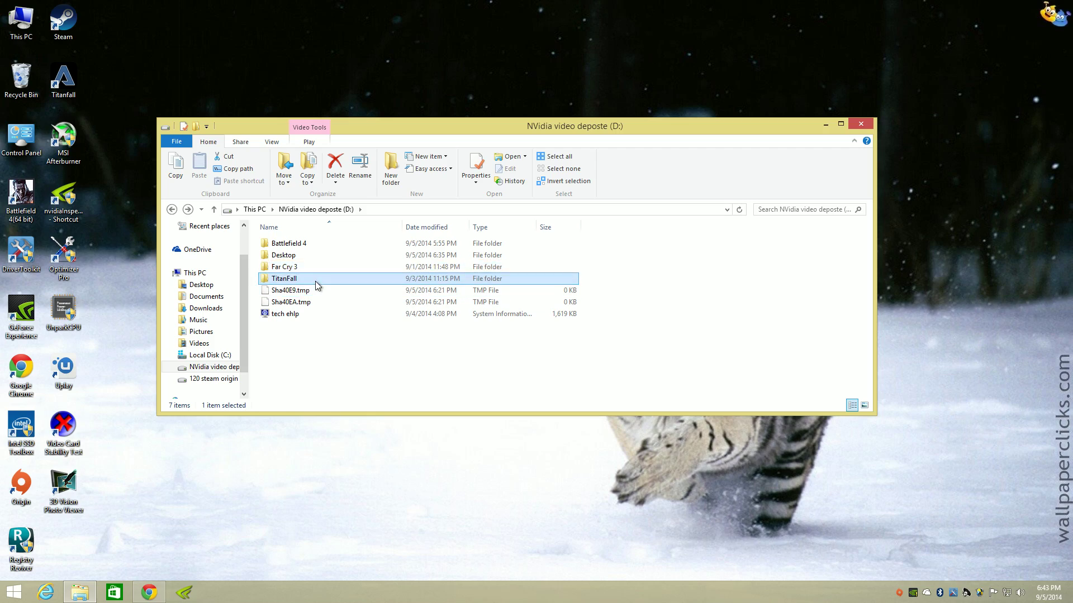
pyautogui.doubleClick(280, 237)
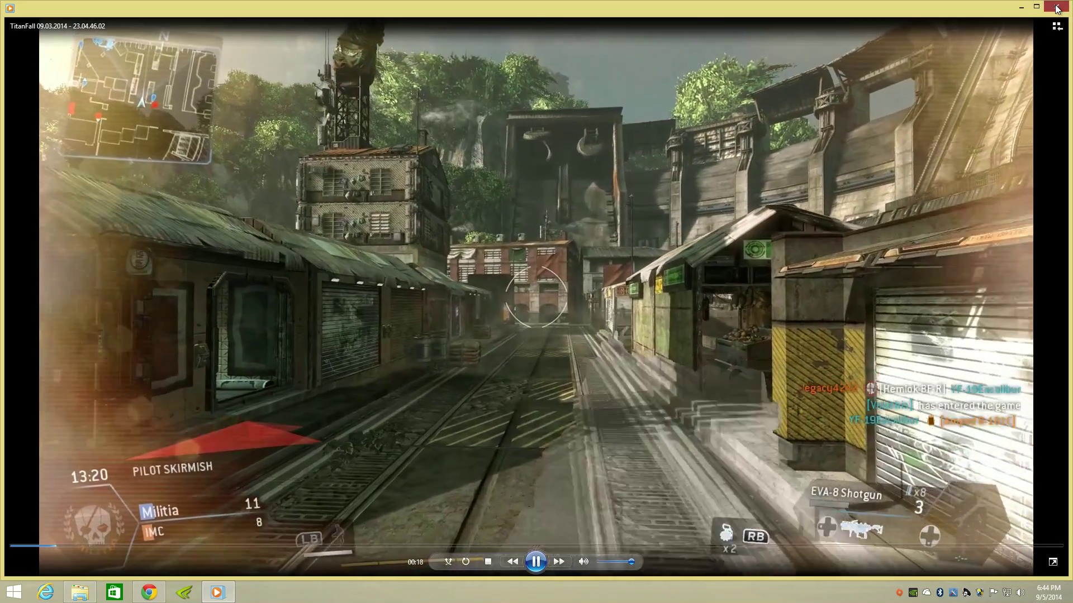
pyautogui.click(1057, 7)
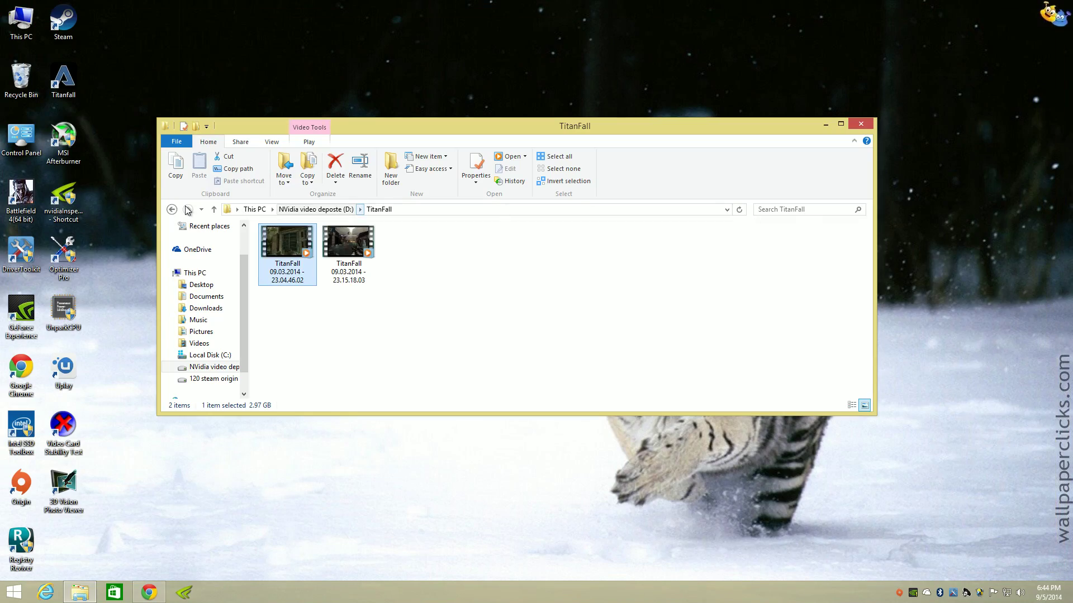
pyautogui.click(852, 122)
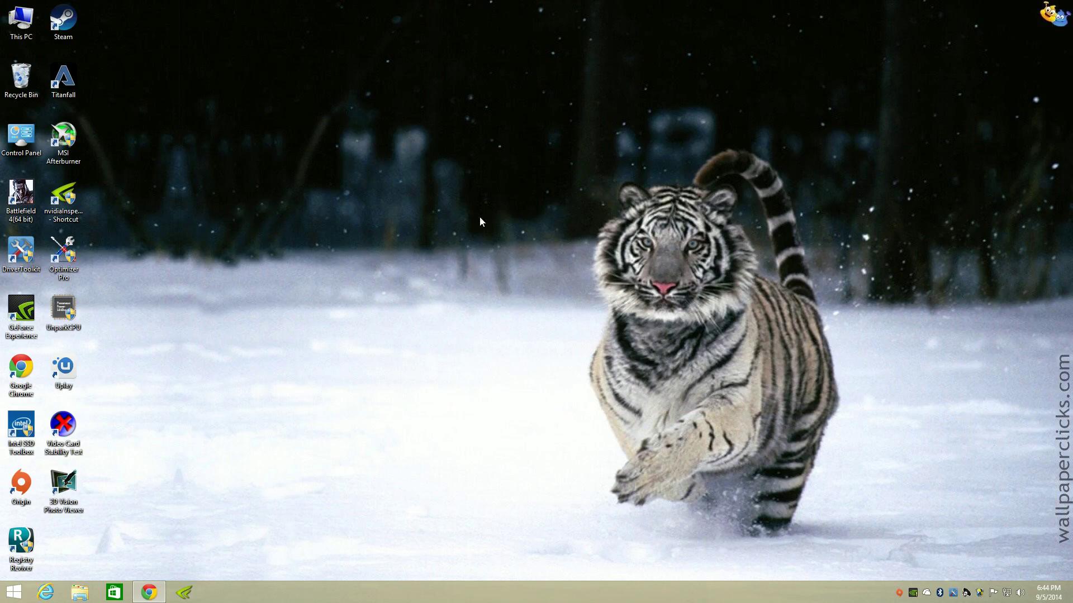
# Step: Open NVIDIA Control Panel from the desktop and go to the advanced 3D image settings page
pyautogui.rightClick(421, 230)
pyautogui.click(474, 319)
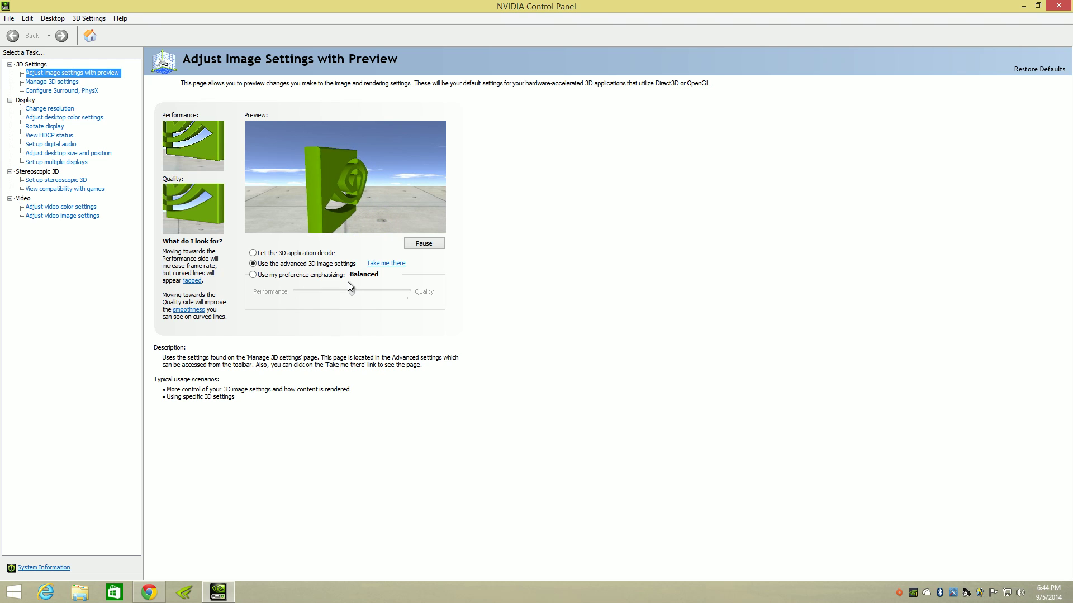
pyautogui.moveTo(288, 278)
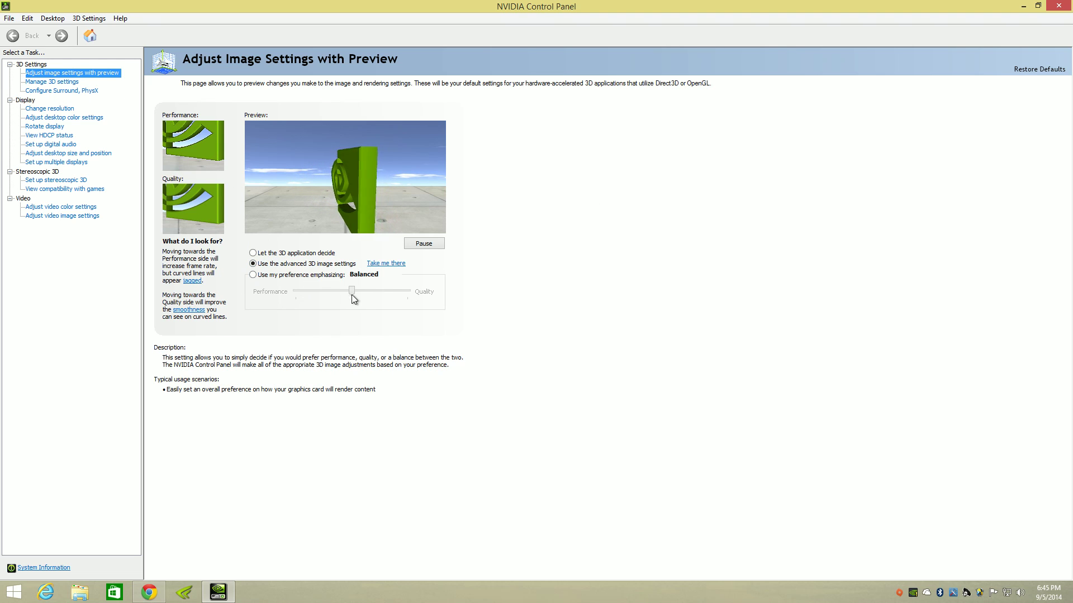
pyautogui.click(389, 266)
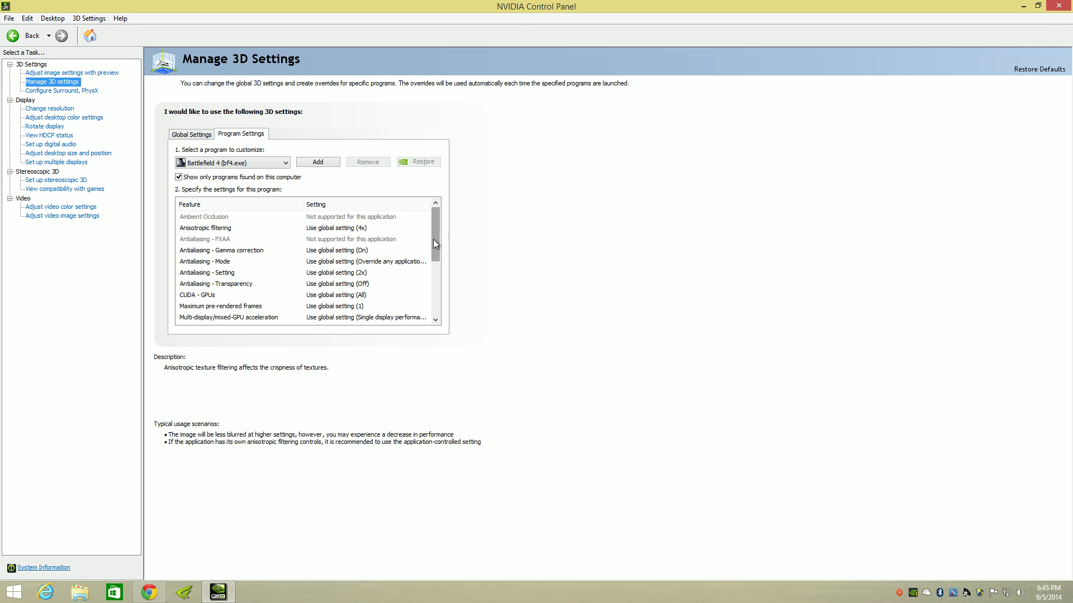
# Step: Review the remaining Battlefield 4 (bf4.exe) program settings and the global 3D settings
pyautogui.moveTo(433, 239); pyautogui.dragTo(435, 298)
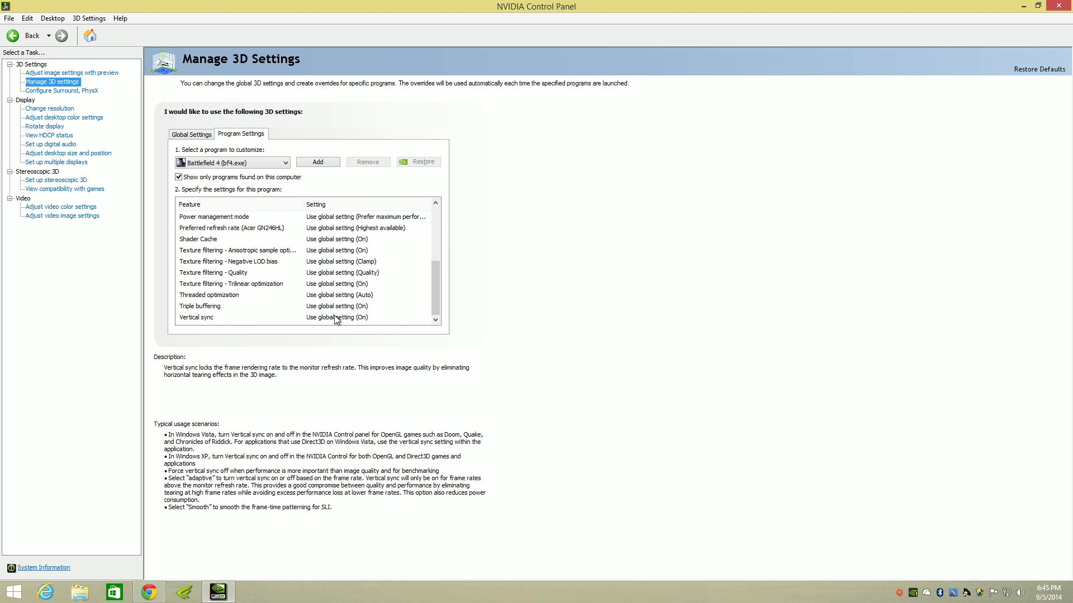
pyautogui.click(198, 136)
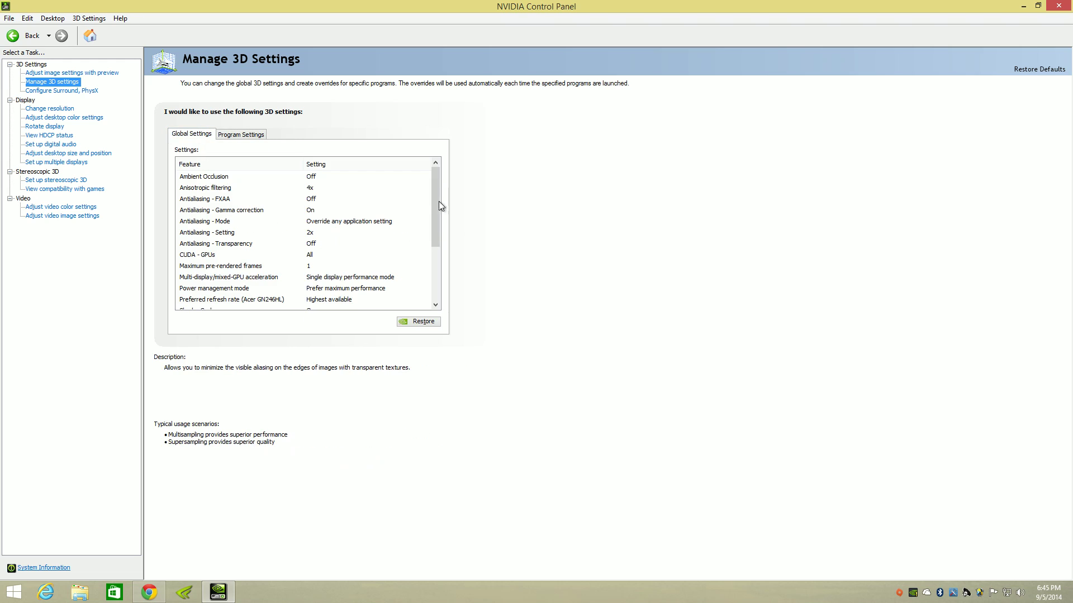
pyautogui.moveTo(432, 202); pyautogui.dragTo(436, 178)
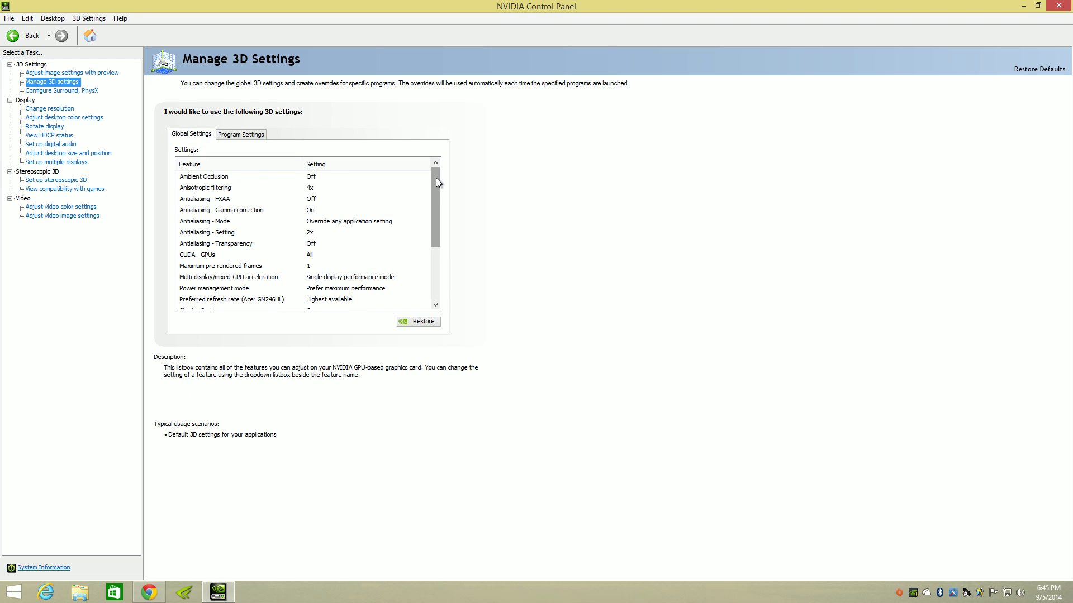
# Step: On the Change resolution page, try a 144Hz refresh rate for the Acer GN246HL, return to 60Hz, and recheck the available rates
pyautogui.click(62, 109)
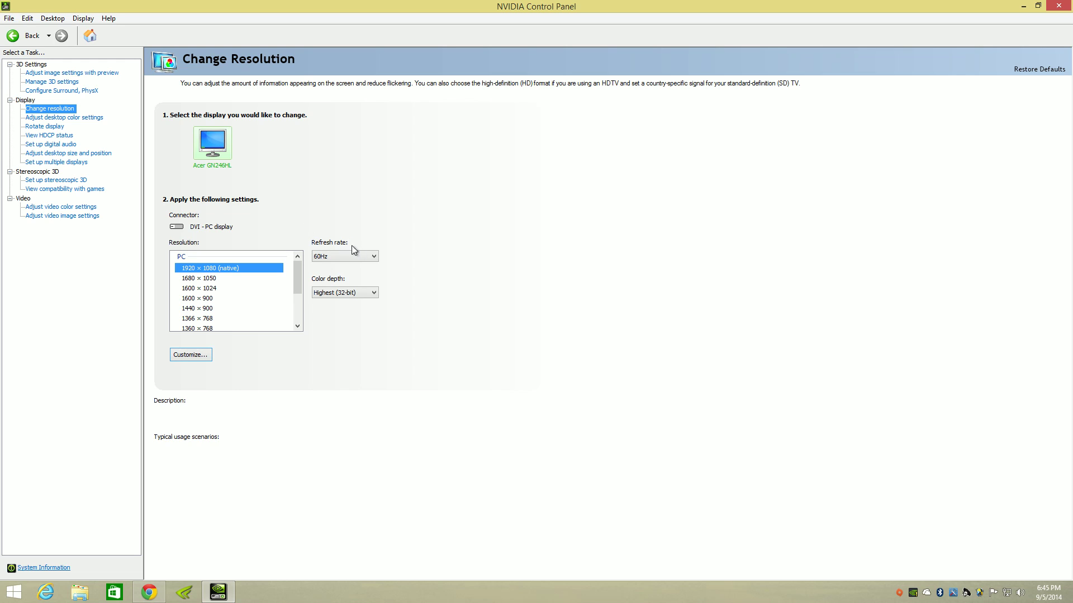
pyautogui.click(371, 259)
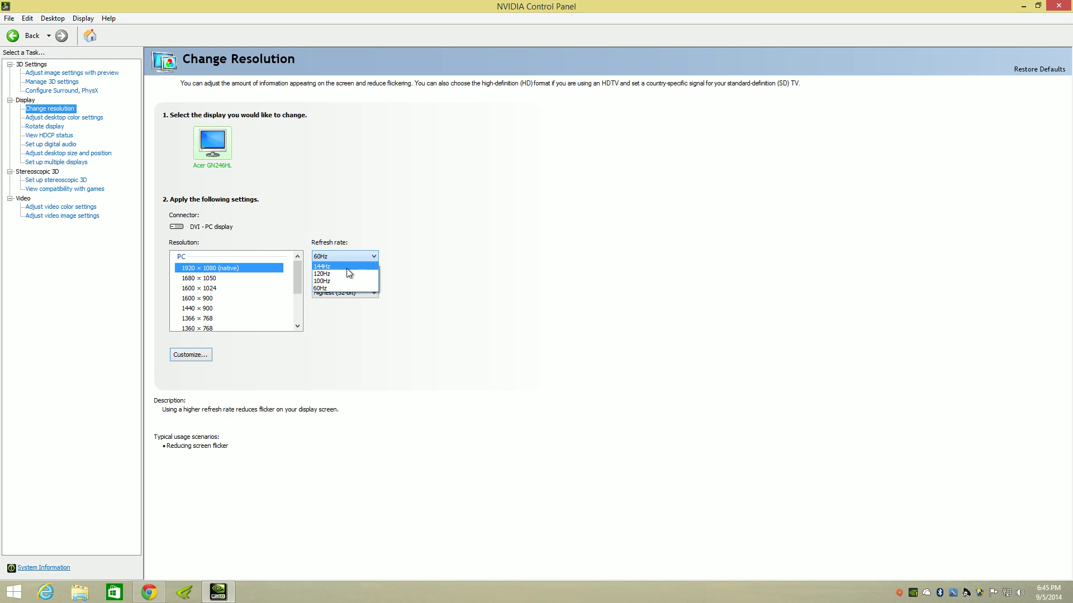
pyautogui.click(347, 267)
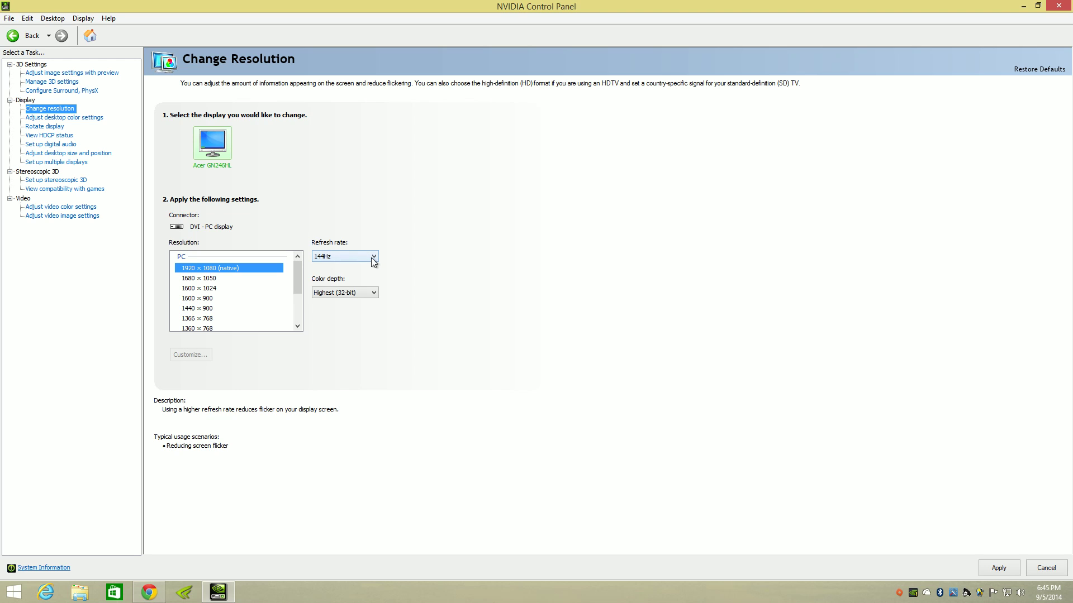
pyautogui.click(373, 260)
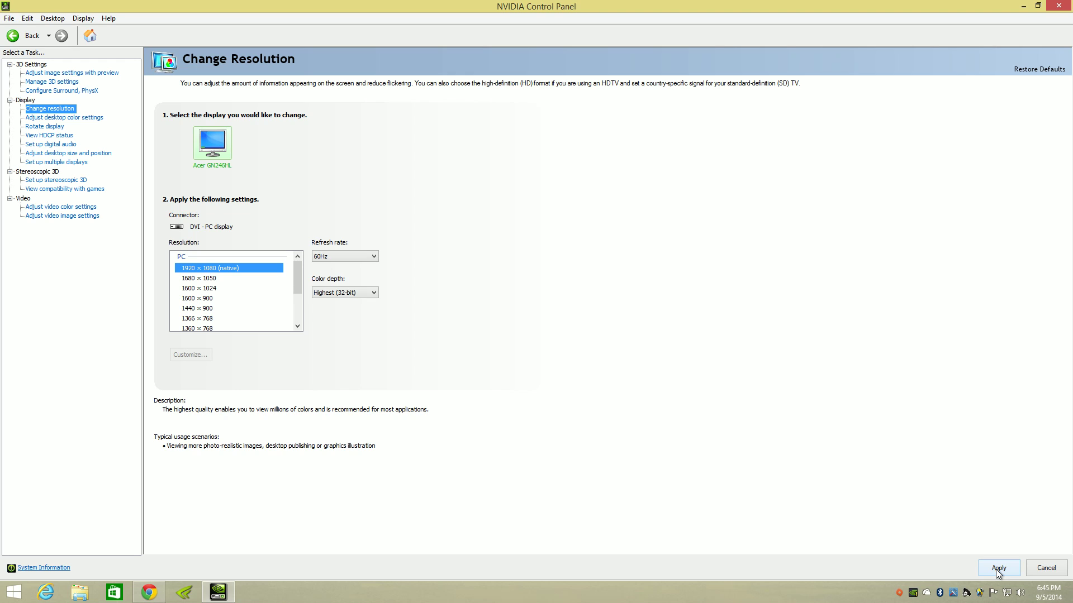
pyautogui.click(373, 256)
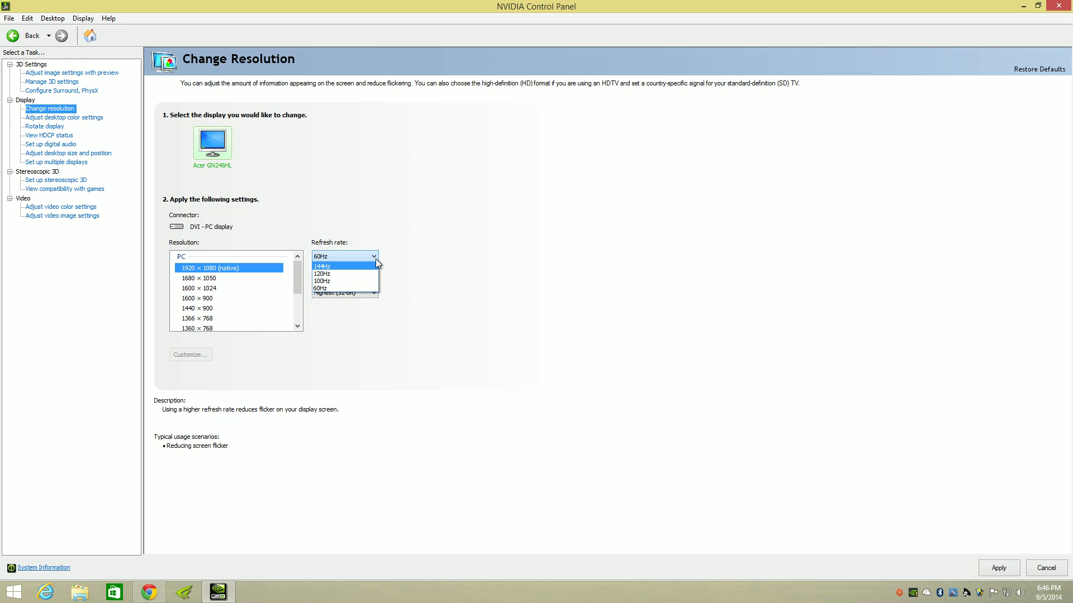
pyautogui.click(441, 276)
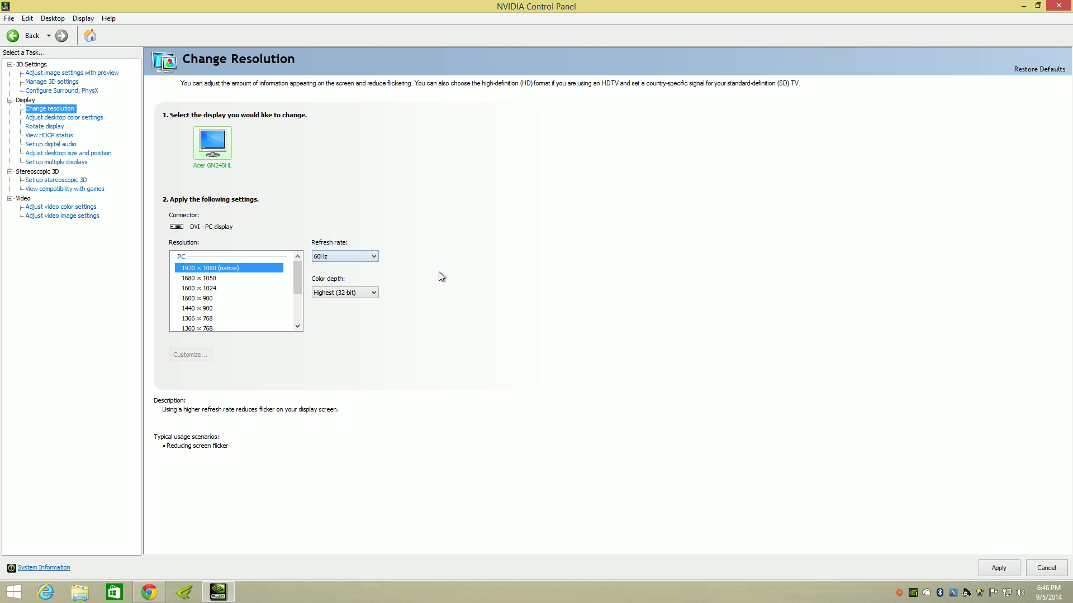
# Step: Apply the display configuration, decline to keep the changes, and close NVIDIA Control Panel
pyautogui.click(996, 568)
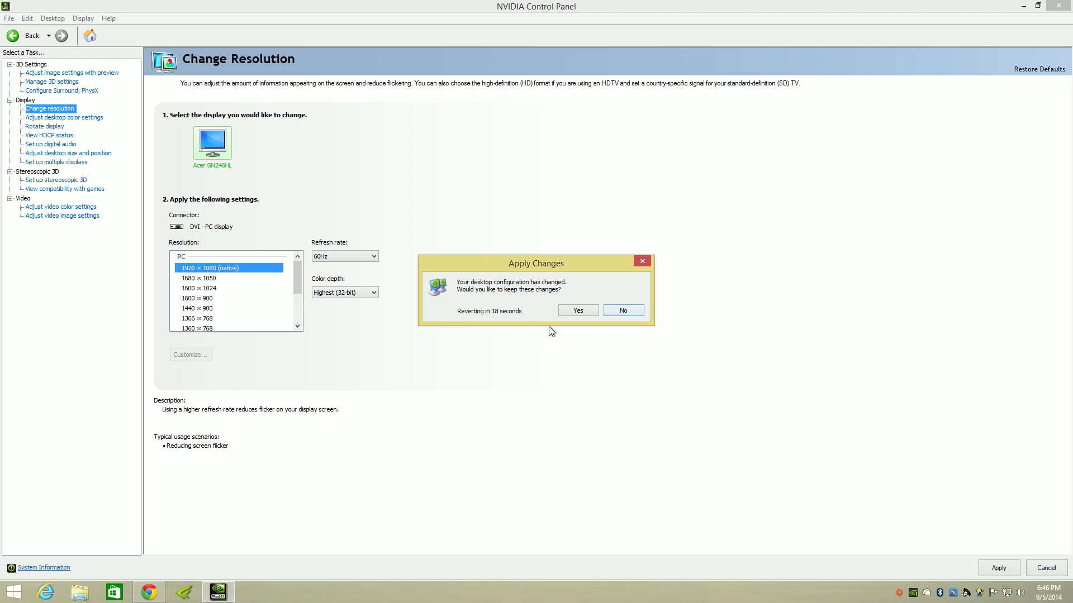
pyautogui.click(629, 311)
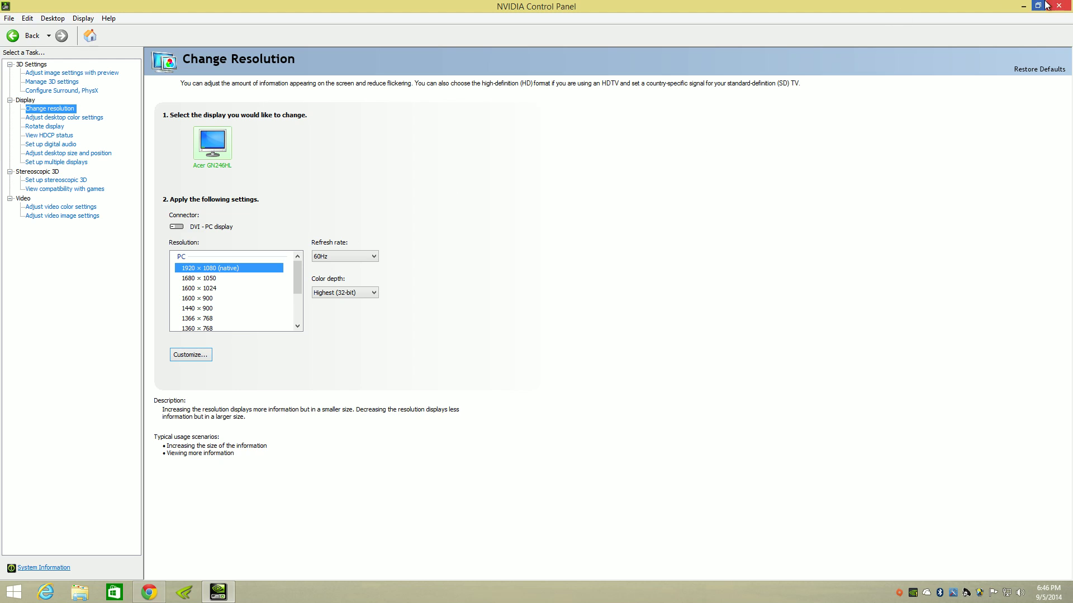
pyautogui.click(1067, 7)
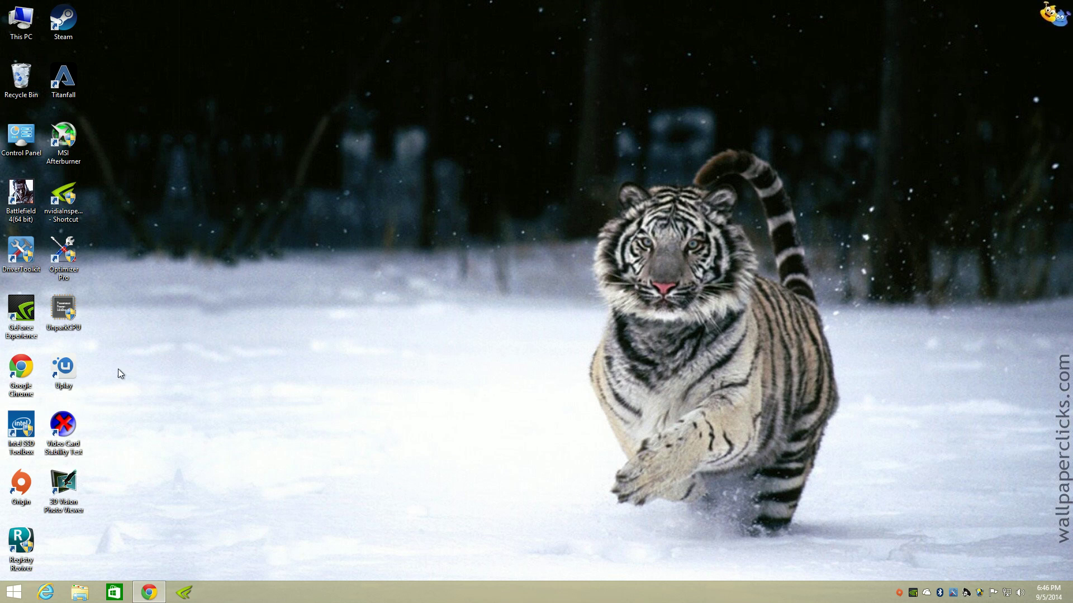
# Step: Switch to Chrome's Google results for "gtx 780 ti stutter problems", view the Tom's Hardware gtx 780 micro stutter thread, and go back
pyautogui.click(148, 592)
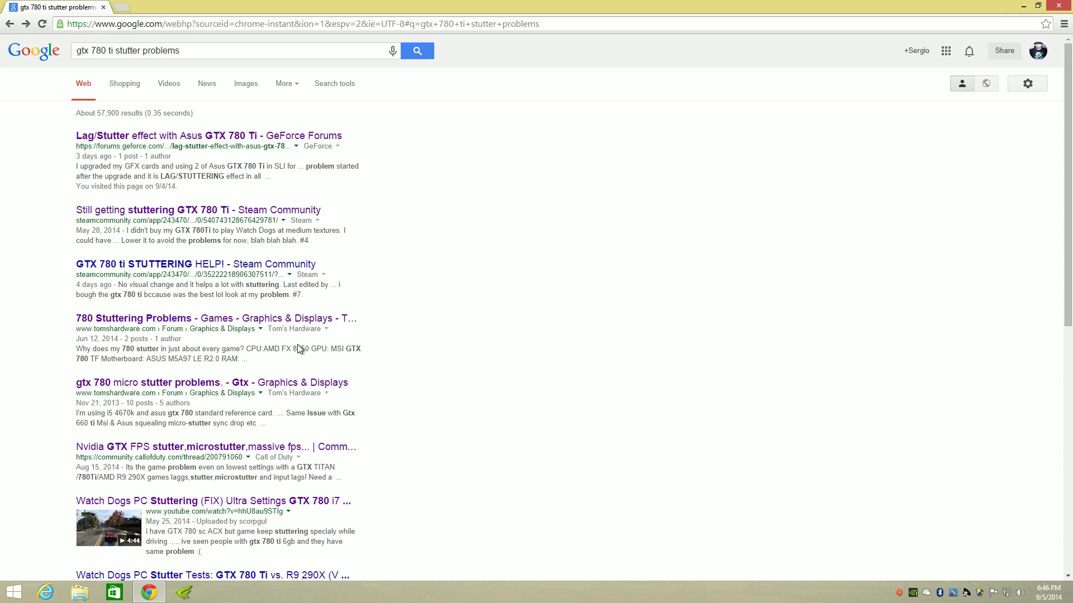
pyautogui.click(225, 388)
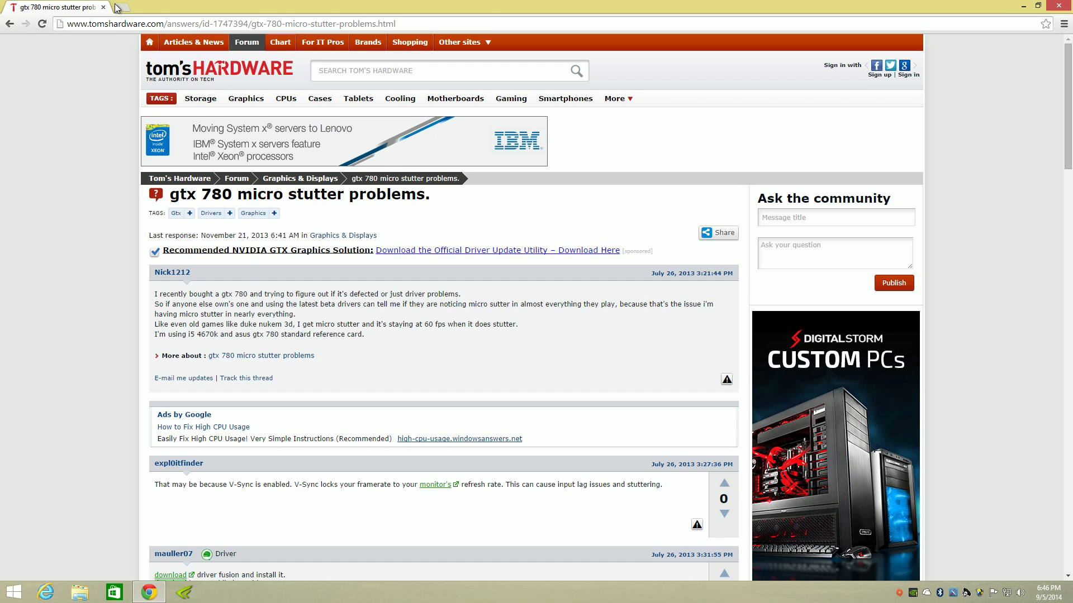
pyautogui.click(8, 23)
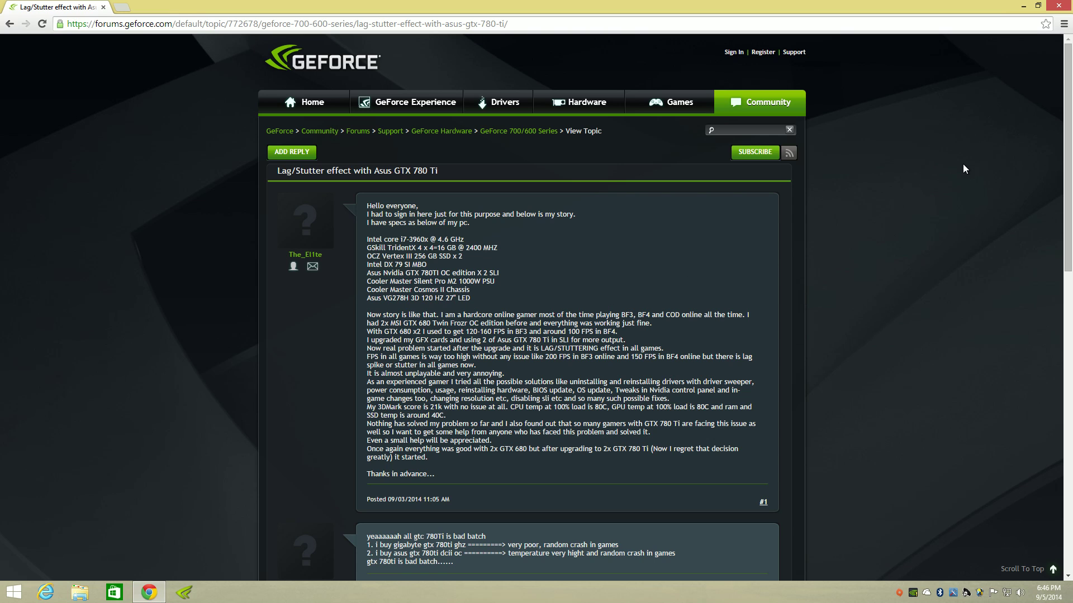
# Step: Read the GeForce Forums Asus GTX 780 Ti lag thread and the EVGA League of Legends stuttering thread, and close Chrome
pyautogui.moveTo(1069, 76); pyautogui.dragTo(989, 6)
pyautogui.click(10, 24)
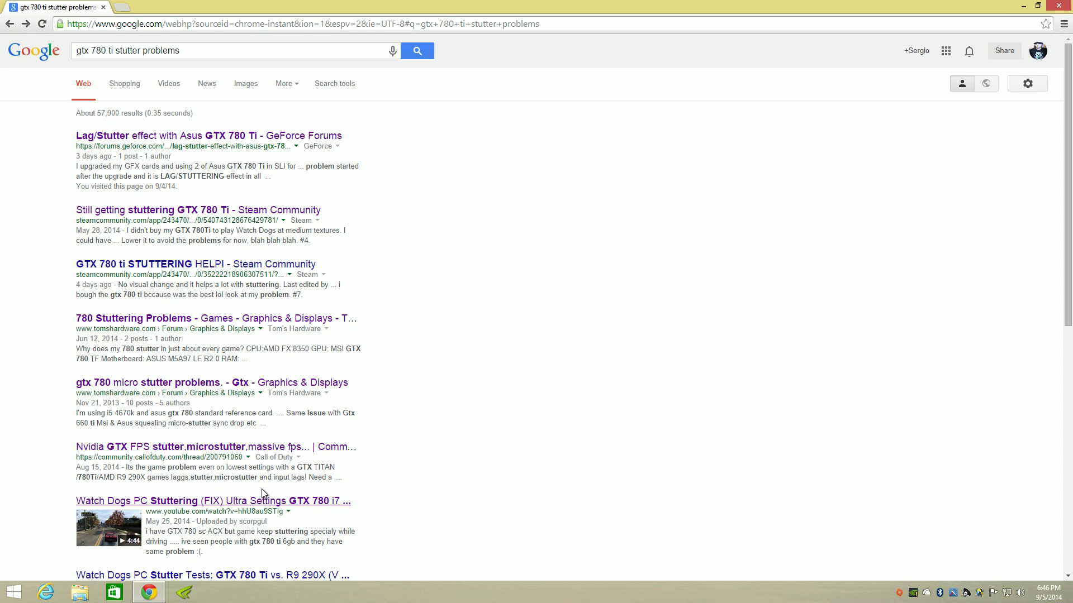
pyautogui.moveTo(1064, 212); pyautogui.dragTo(1067, 421)
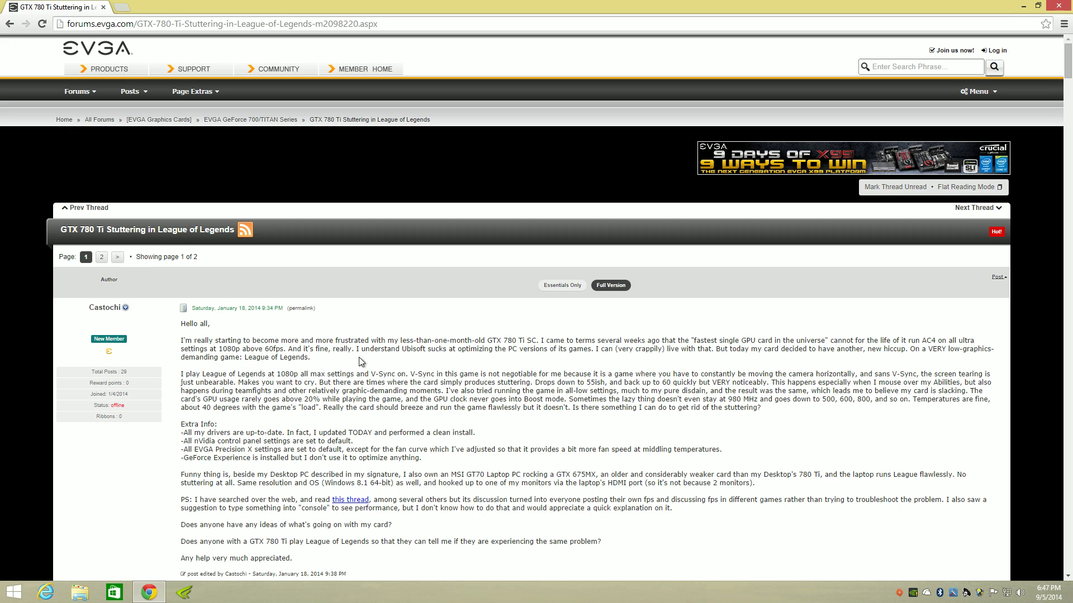
pyautogui.click(1060, 5)
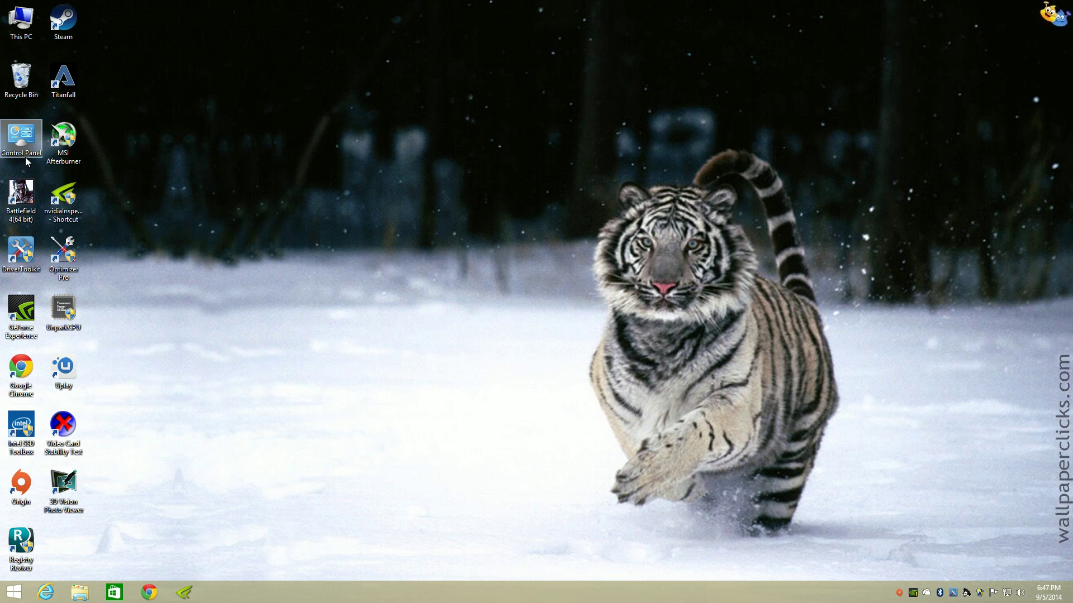
# Step: Play the Battlefield 4 09.05.2014 - 17.55.07.07.DVR recording from the Battlefield 4 folder on the NVidia video deposte (D:) drive
pyautogui.click(80, 593)
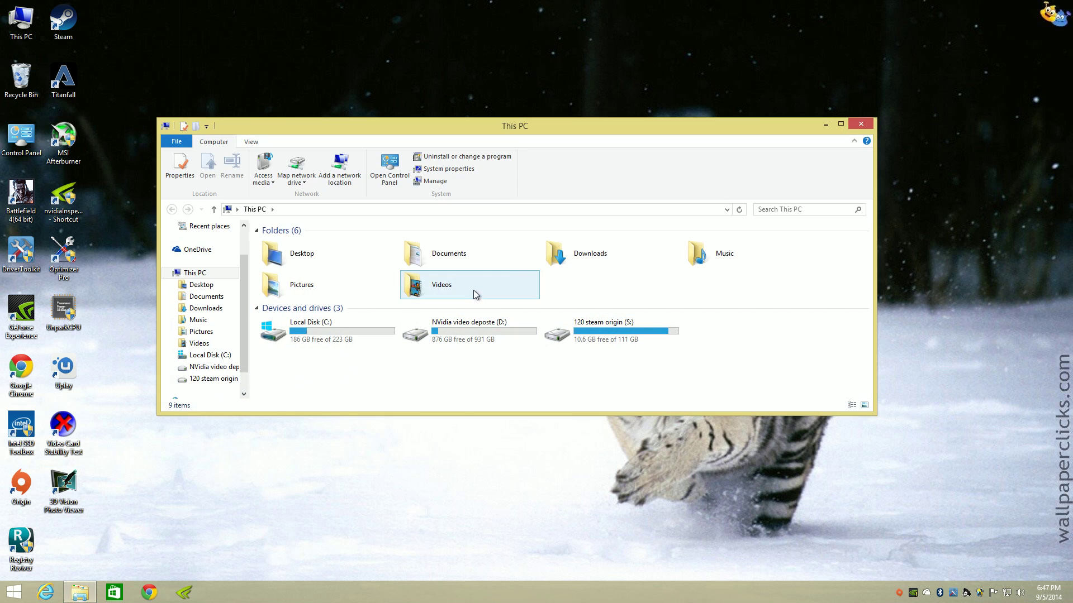
pyautogui.doubleClick(464, 323)
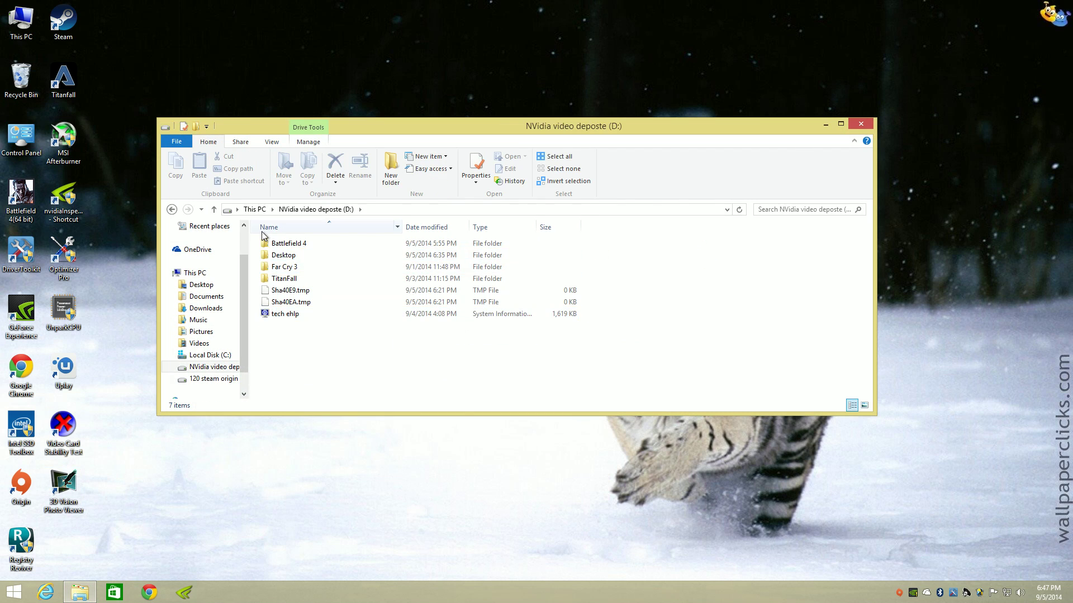
pyautogui.click(319, 242)
pyautogui.doubleClick(319, 242)
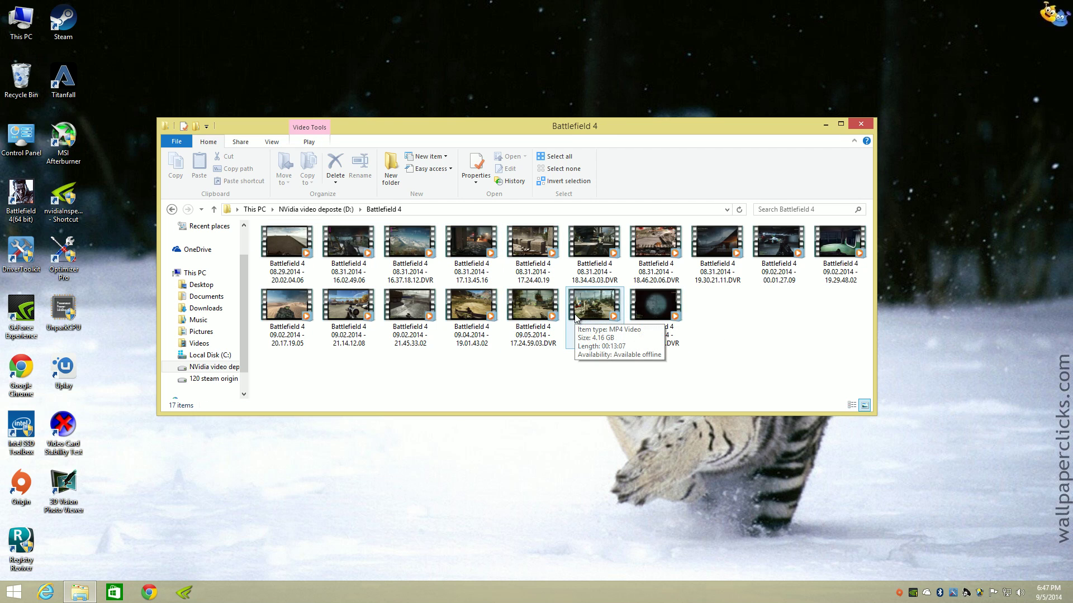
pyautogui.click(668, 313)
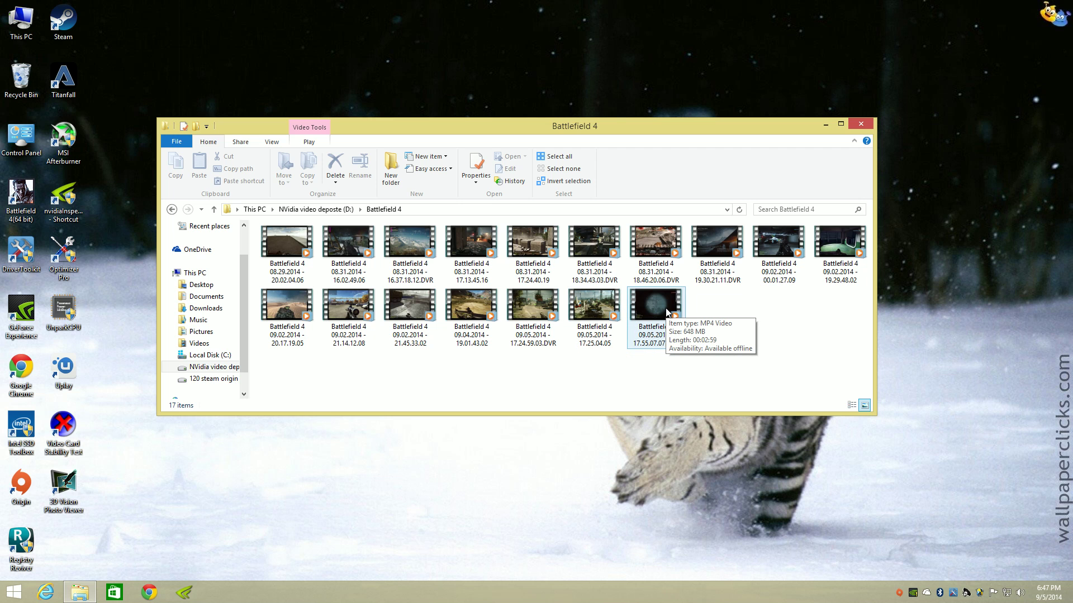
pyautogui.doubleClick(668, 312)
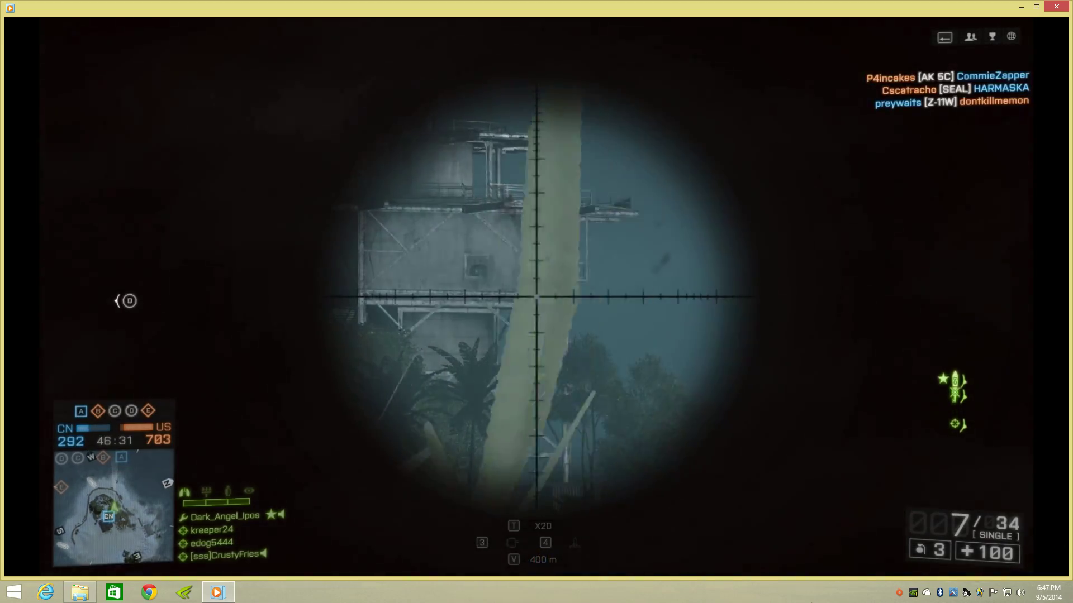
# Step: Skip forward twice through the Battlefield 4 recording, pause it at 02:24, and close the player and File Explorer
pyautogui.moveTo(96, 403)
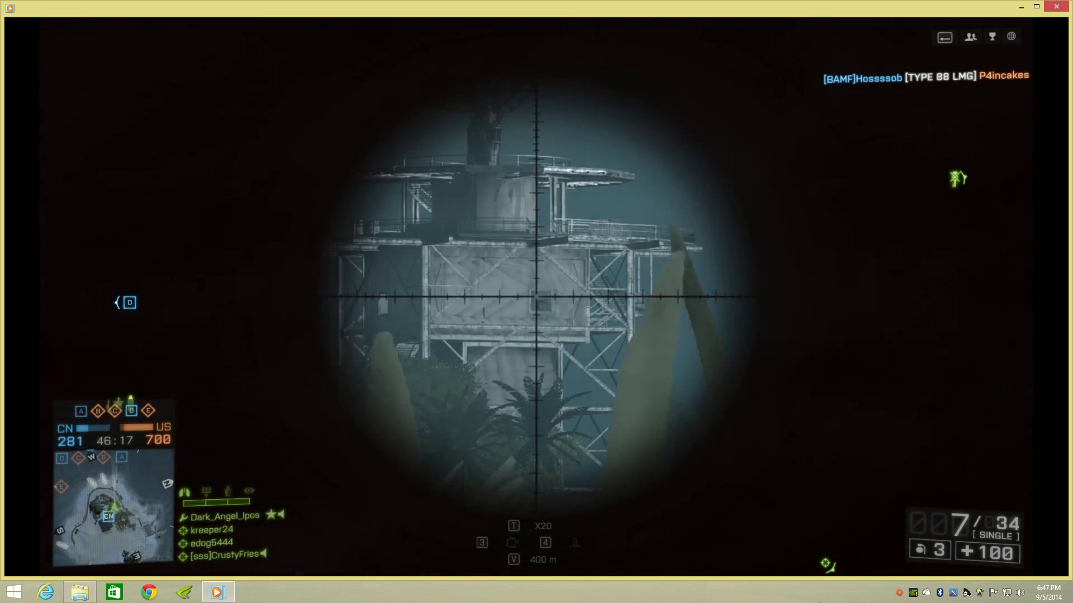
pyautogui.click(475, 546)
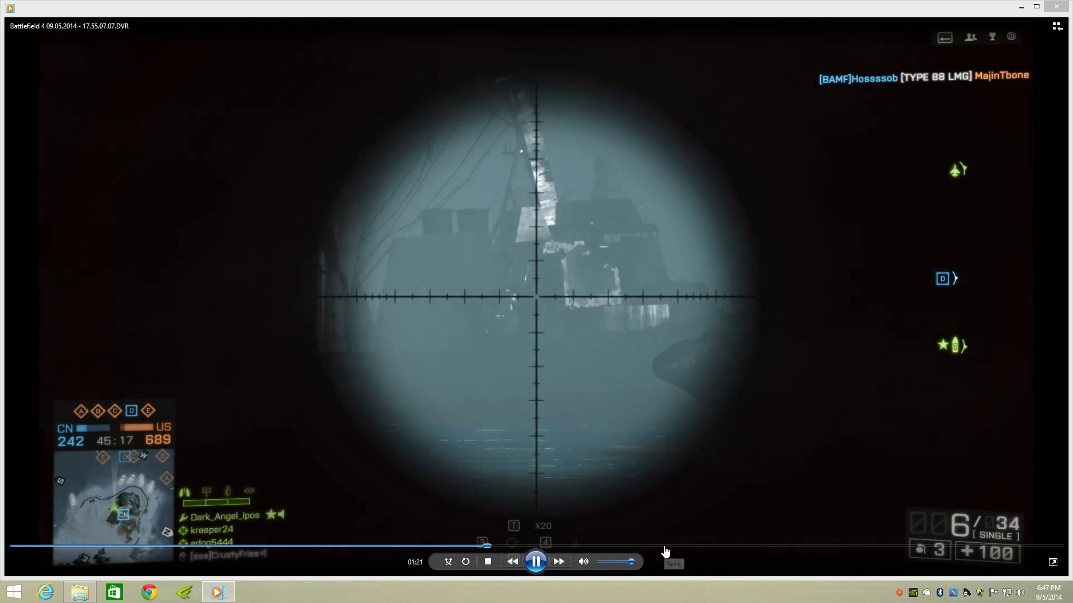
pyautogui.click(664, 548)
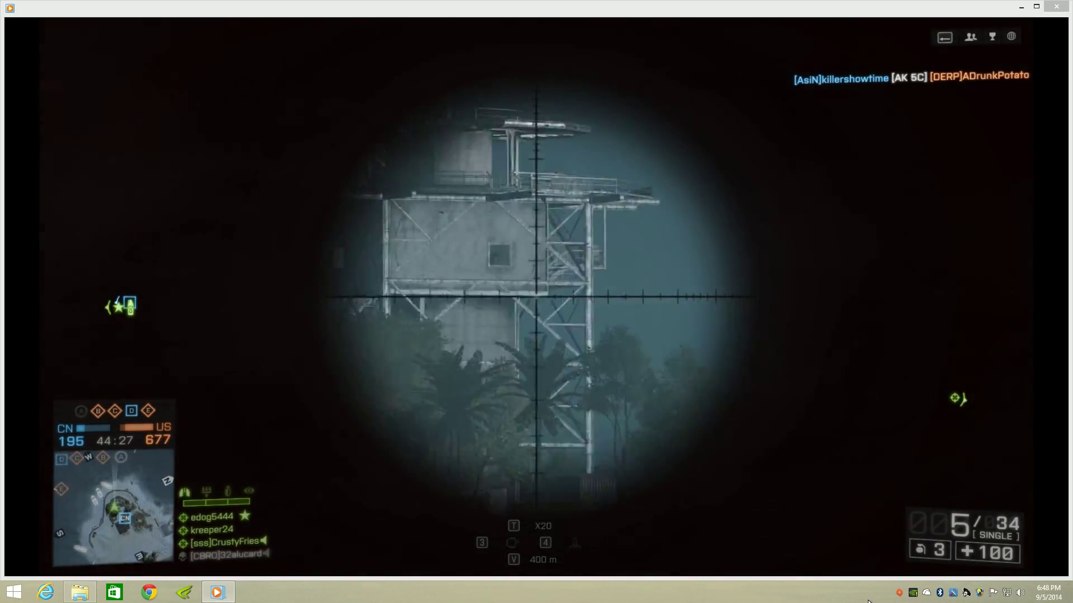
pyautogui.moveTo(691, 494)
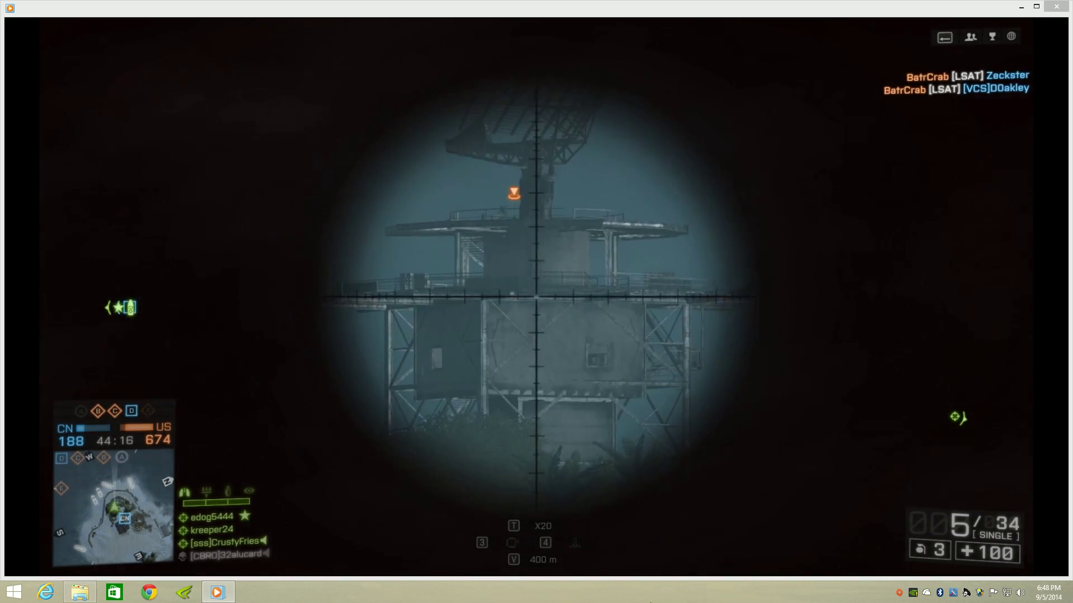
pyautogui.moveTo(491, 566)
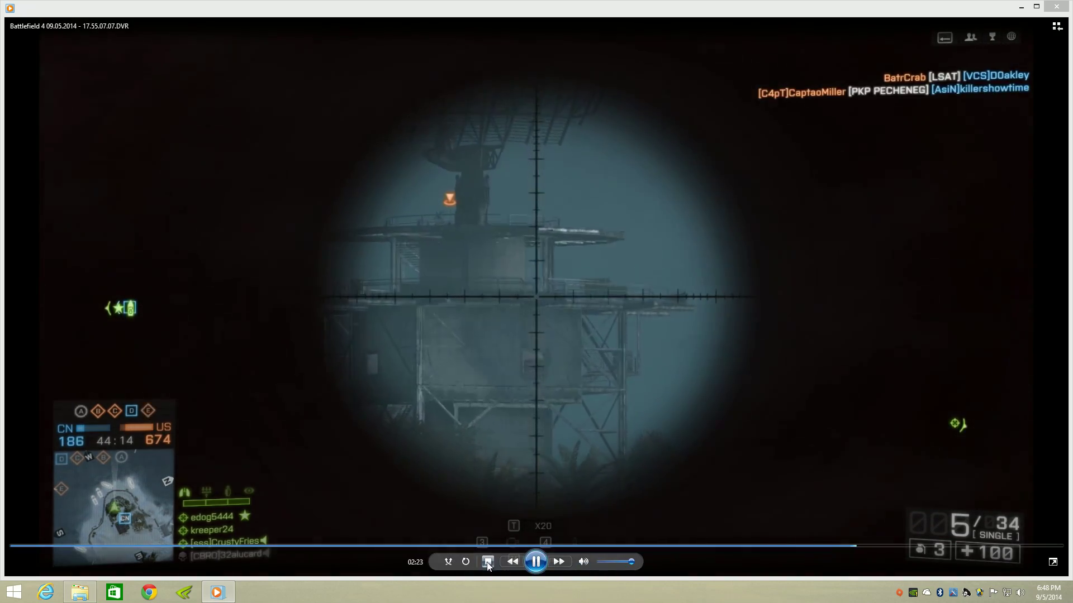
pyautogui.click(533, 564)
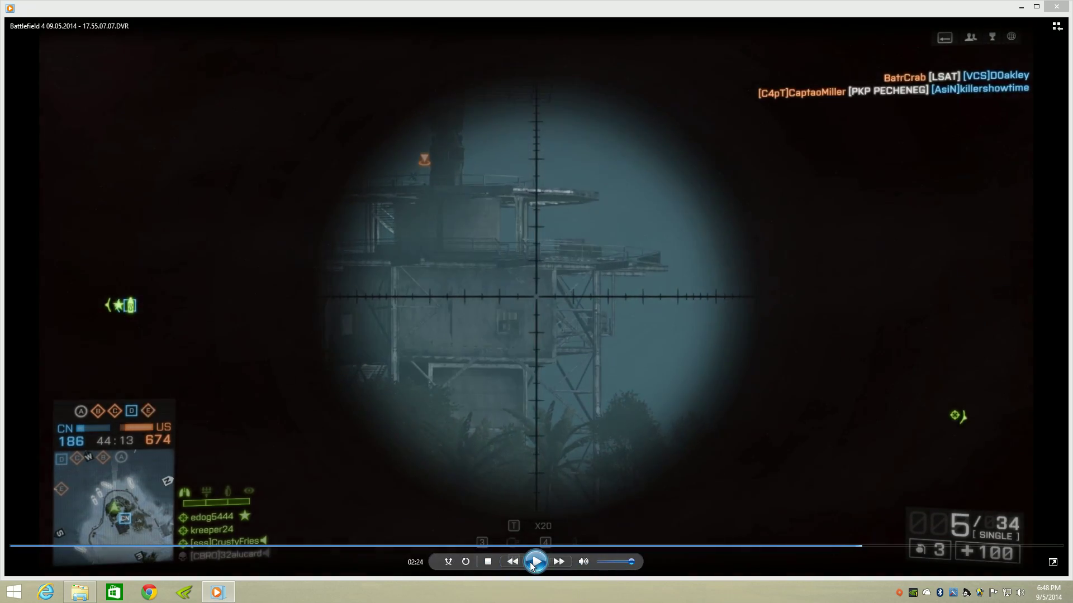
pyautogui.click(1050, 7)
pyautogui.click(867, 122)
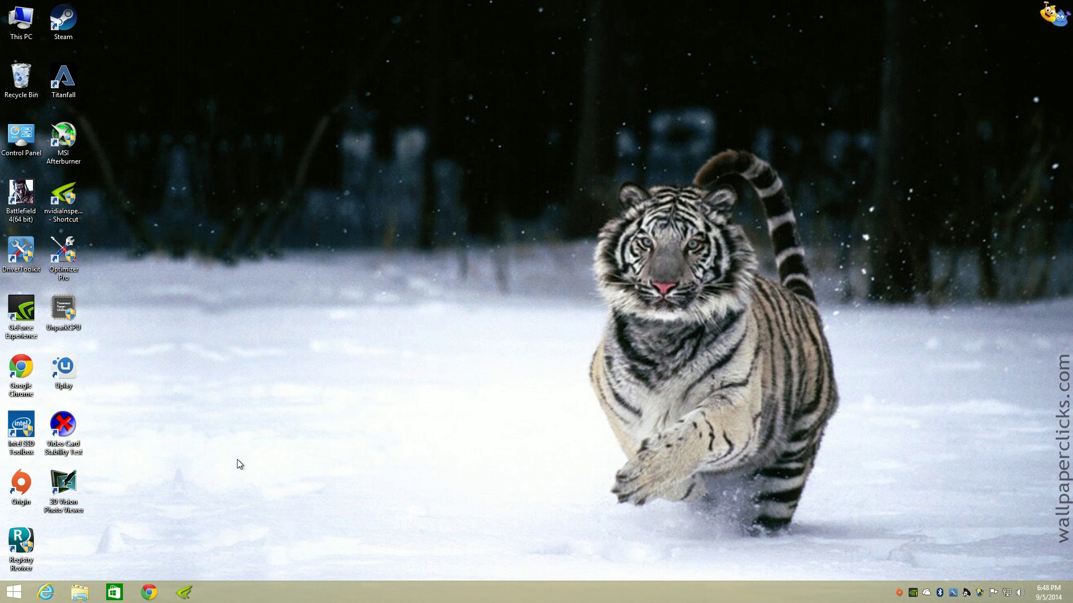
# Step: Open Chrome, search Google for "r9 280x", and open TigerDirect's refurbished GIGABYTE Radeon R9 280X product page
pyautogui.click(159, 599)
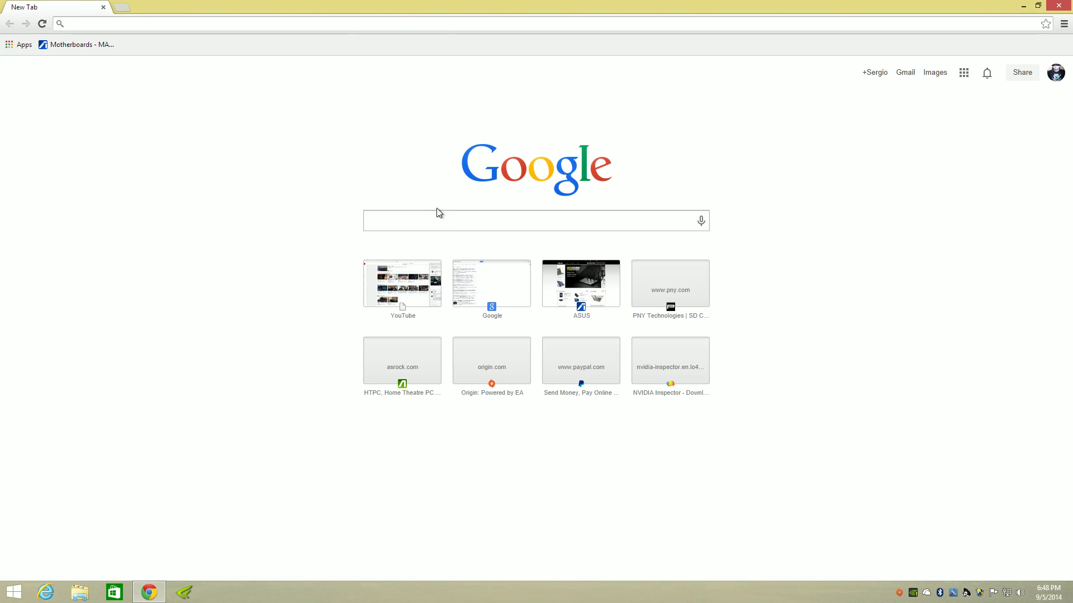
pyautogui.click(440, 221)
pyautogui.write('r9')
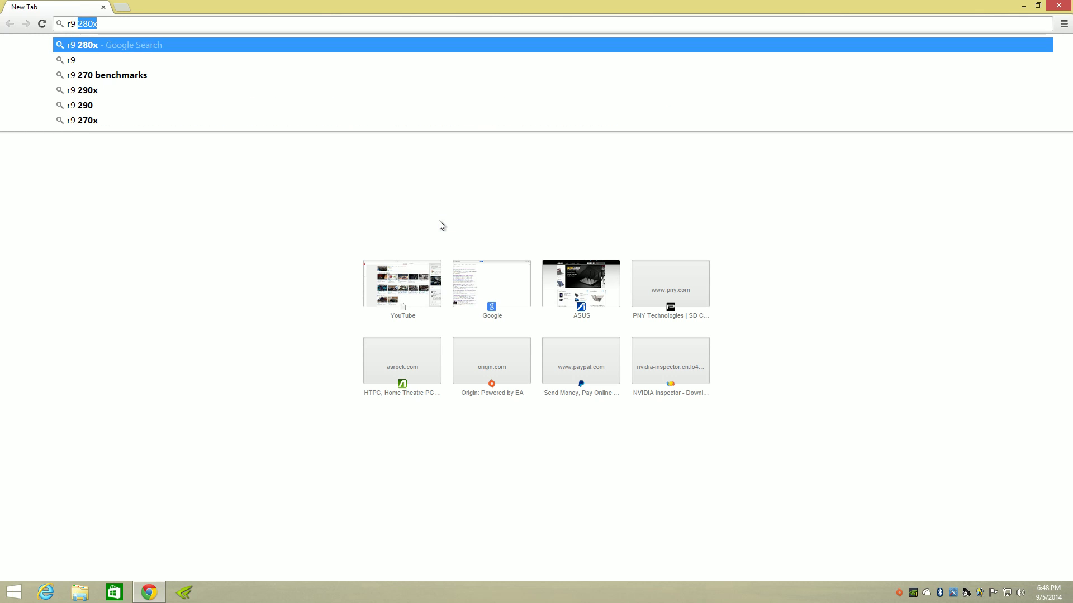
pyautogui.write(' 280')
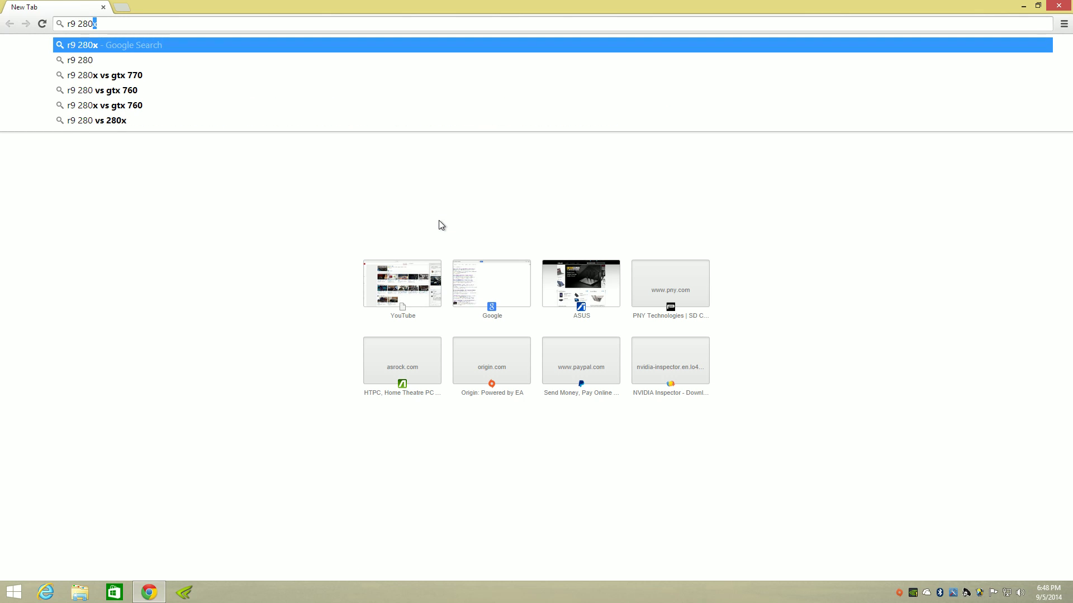
pyautogui.write('x')
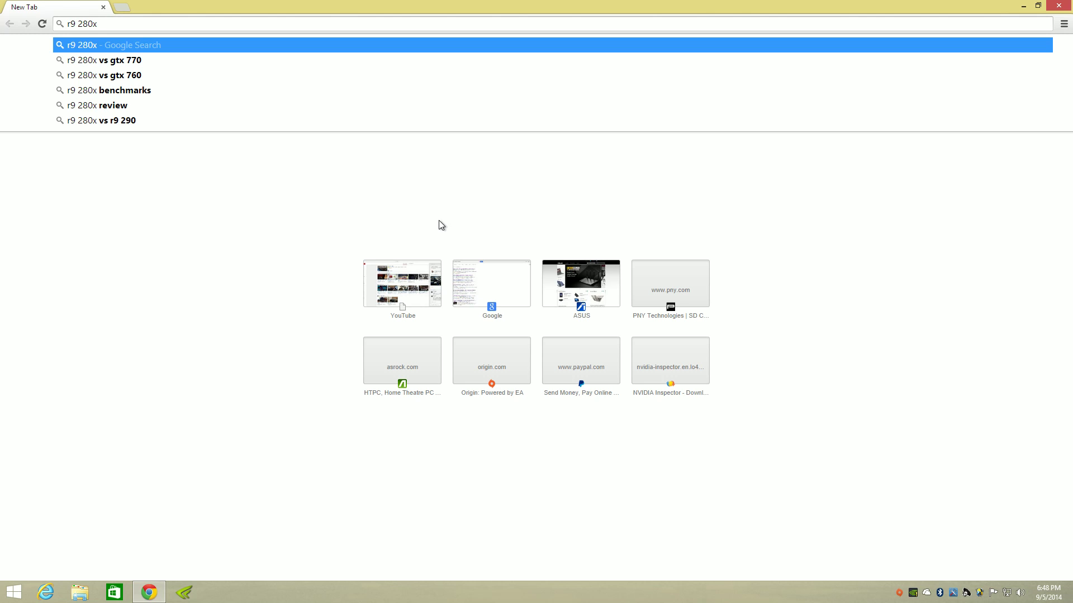
pyautogui.press('Return')
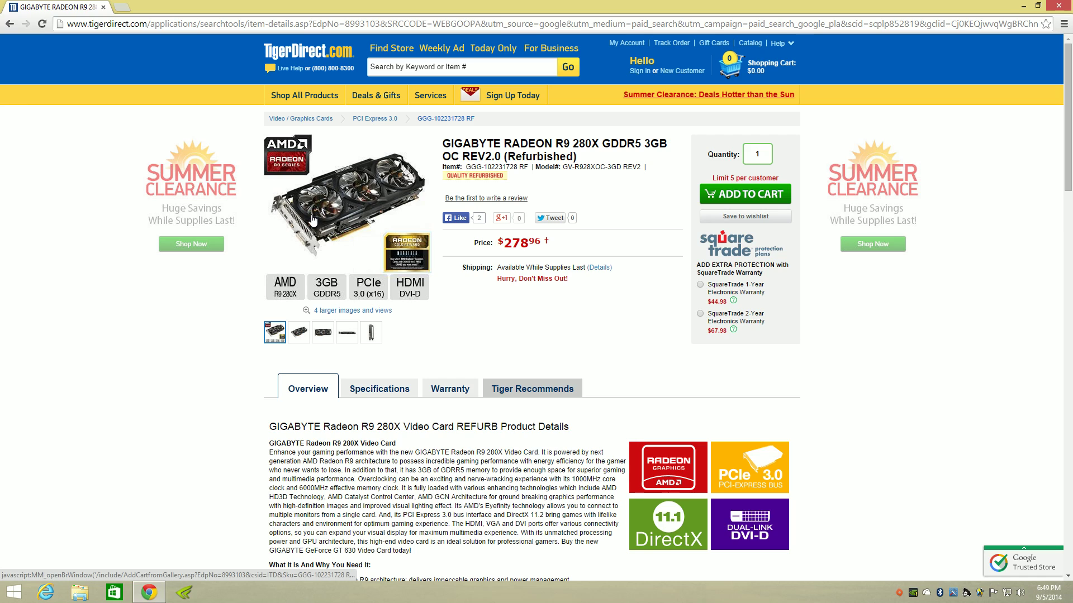
# Step: View the second photo of the refurbished GIGABYTE card, search Google for "newegg", and open the Newegg official site
pyautogui.click(299, 332)
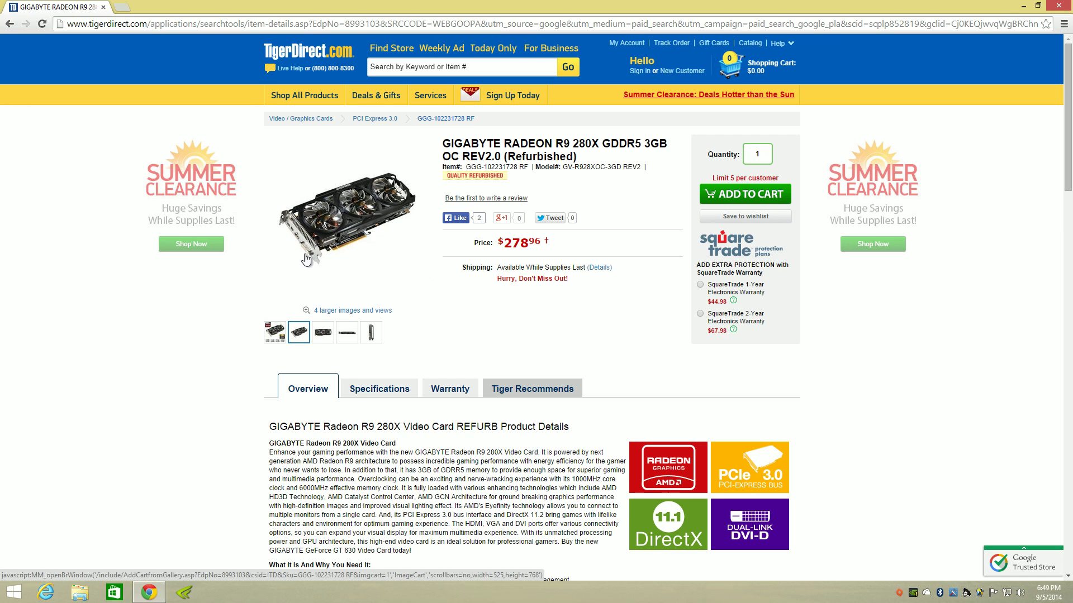
pyautogui.click(151, 25)
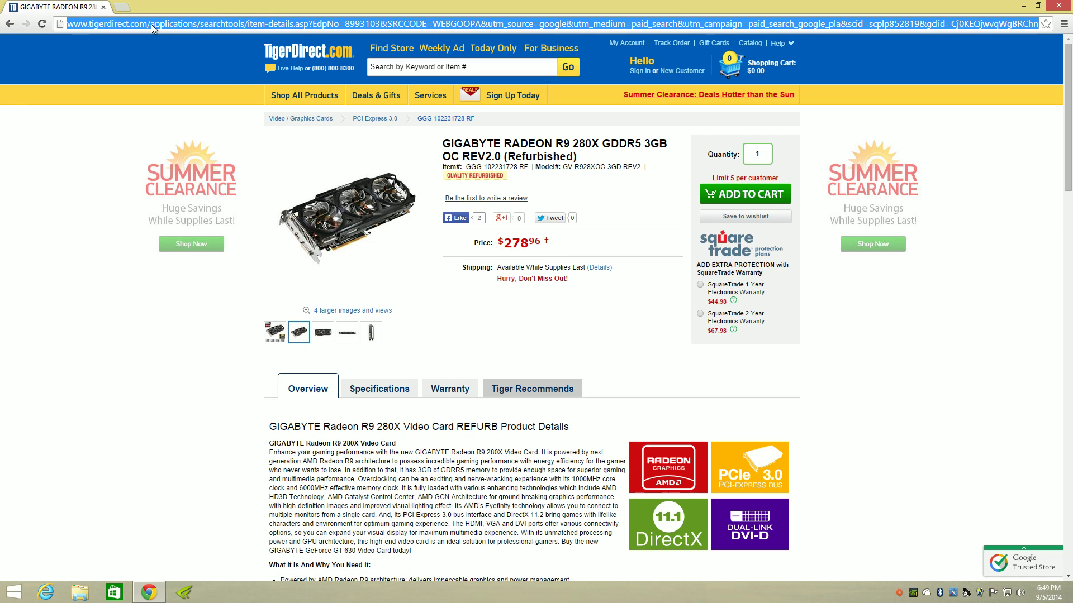
pyautogui.write('newegg')
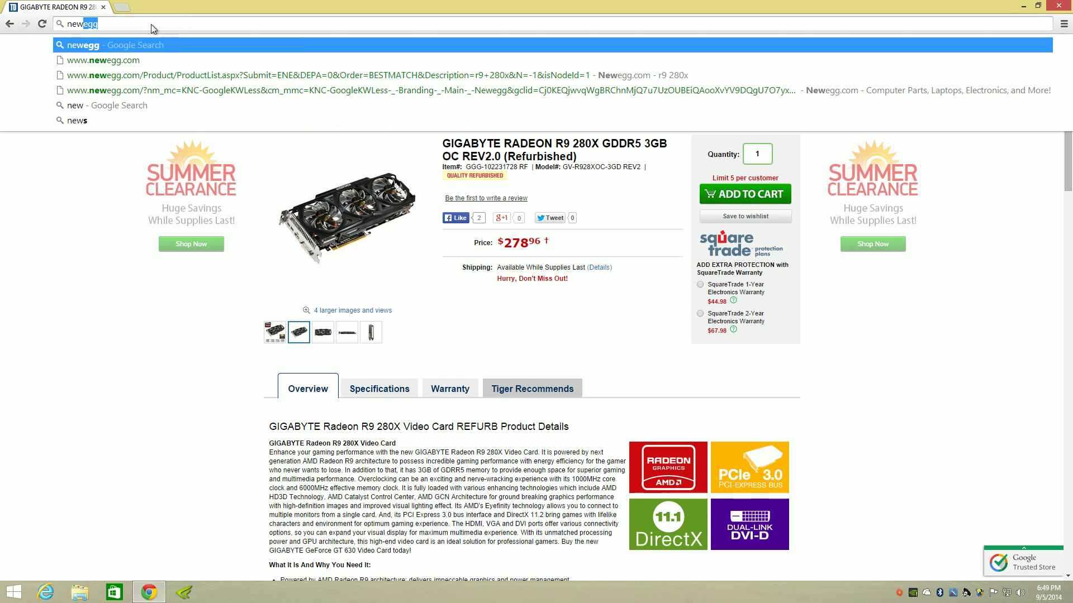
pyautogui.press('Return')
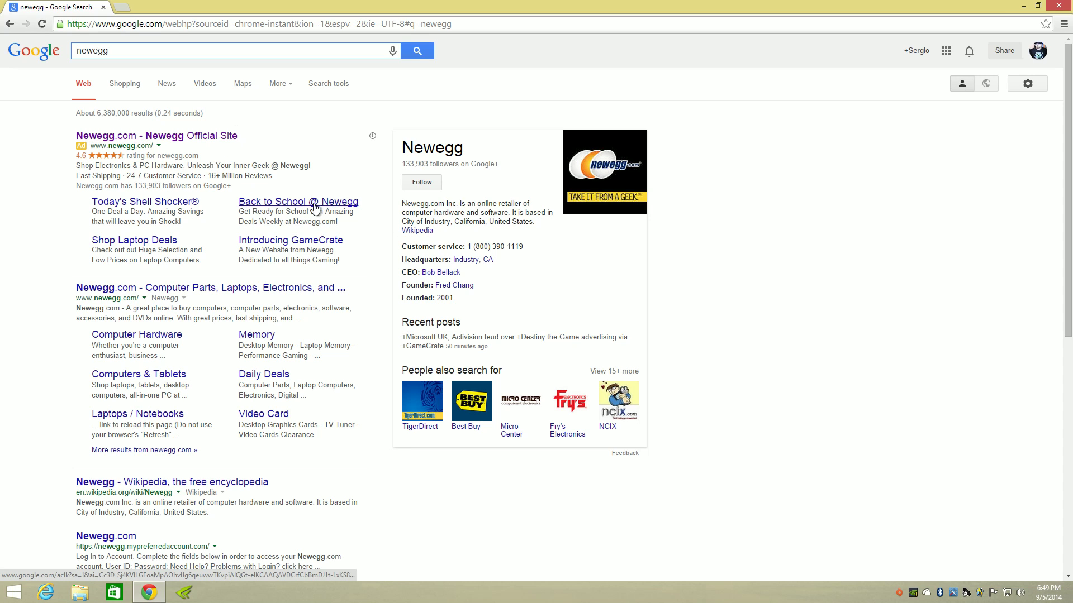
pyautogui.click(141, 136)
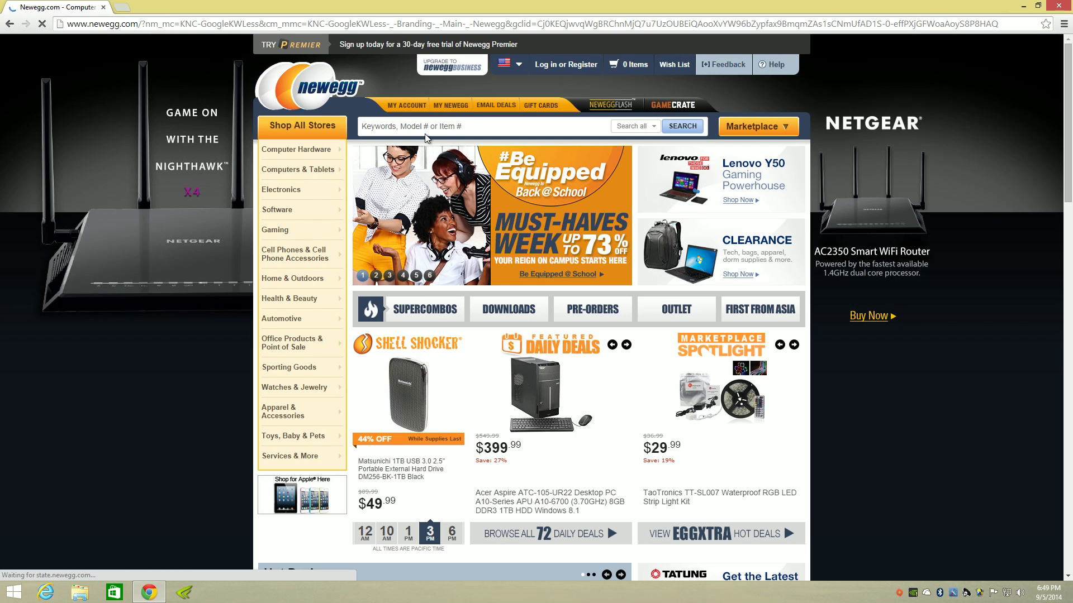
# Step: Search Newegg for "r9 280x" and open the GIGABYTE GV-R928XOC-3GD REV2 Radeon R9 280X product page
pyautogui.click(427, 125)
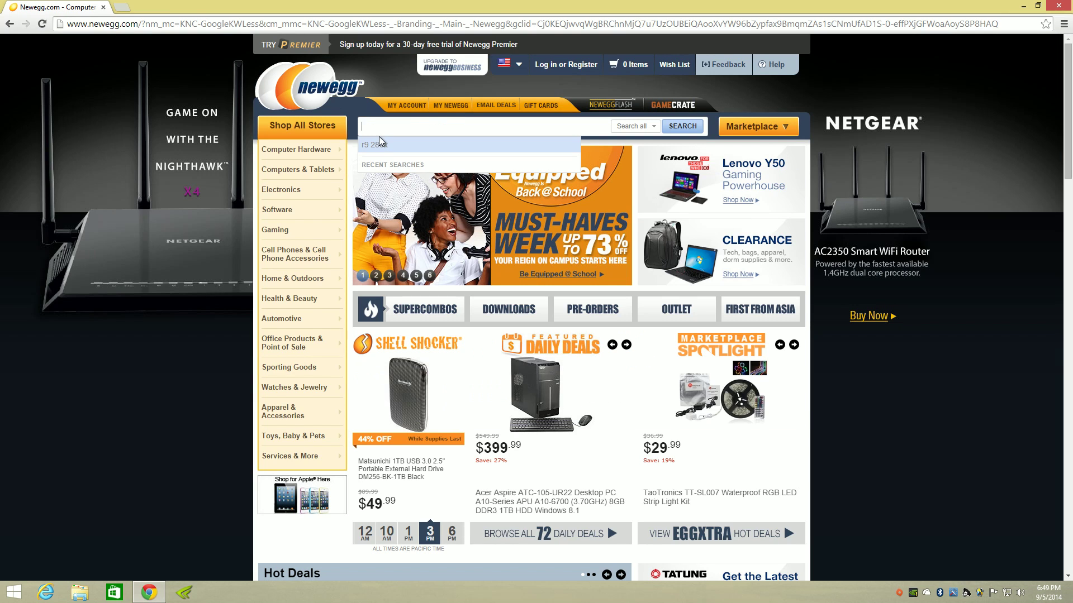
pyautogui.click(382, 151)
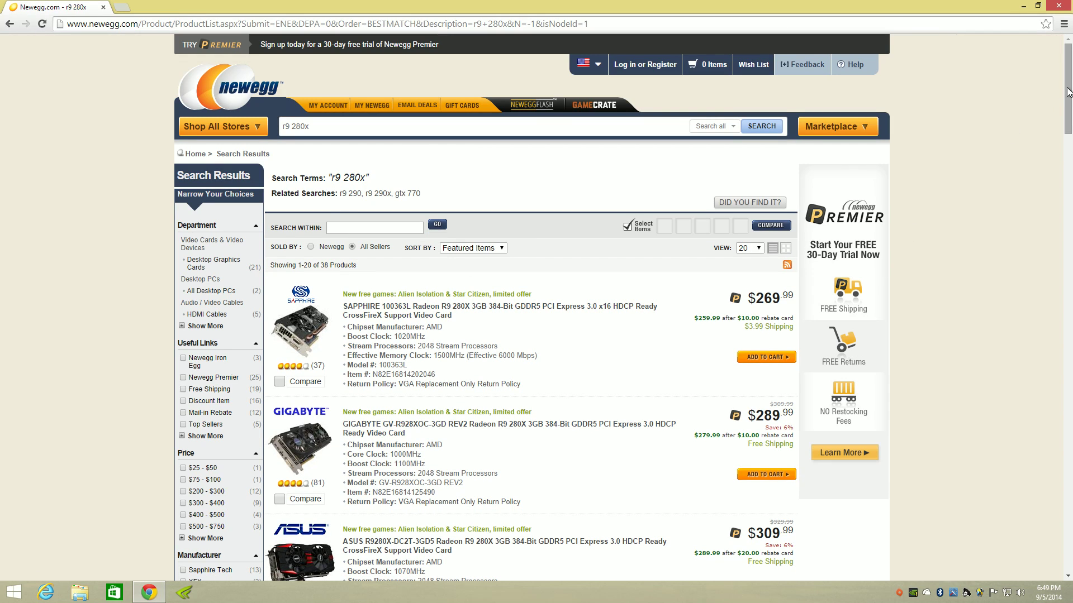
pyautogui.moveTo(1067, 93); pyautogui.dragTo(1071, 120)
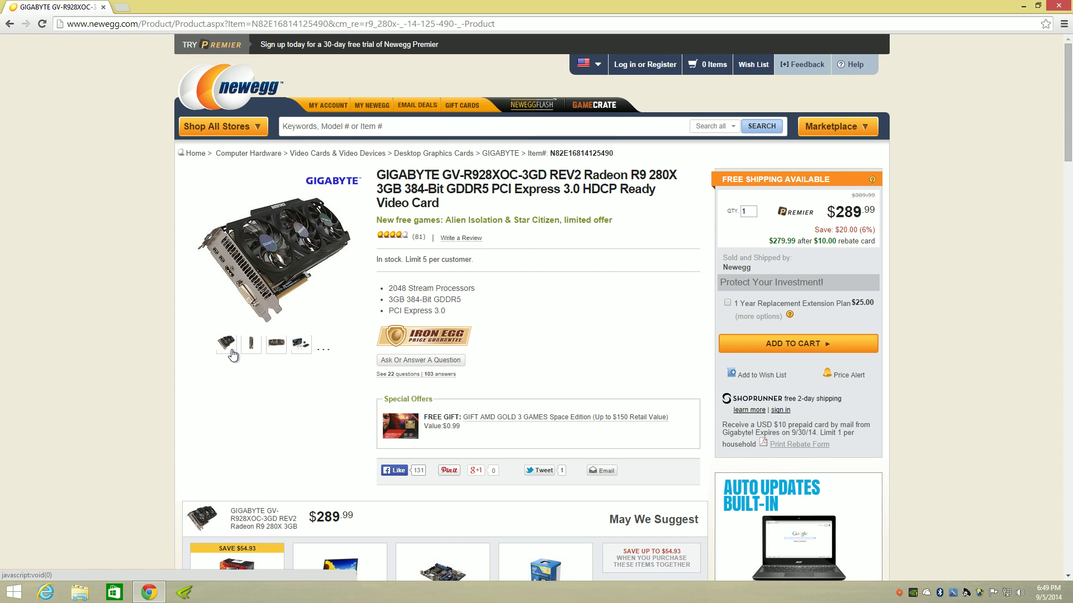
# Step: Look through the GIGABYTE R9 280X product photos and magnify the one showing the box and accessories
pyautogui.moveTo(274, 257)
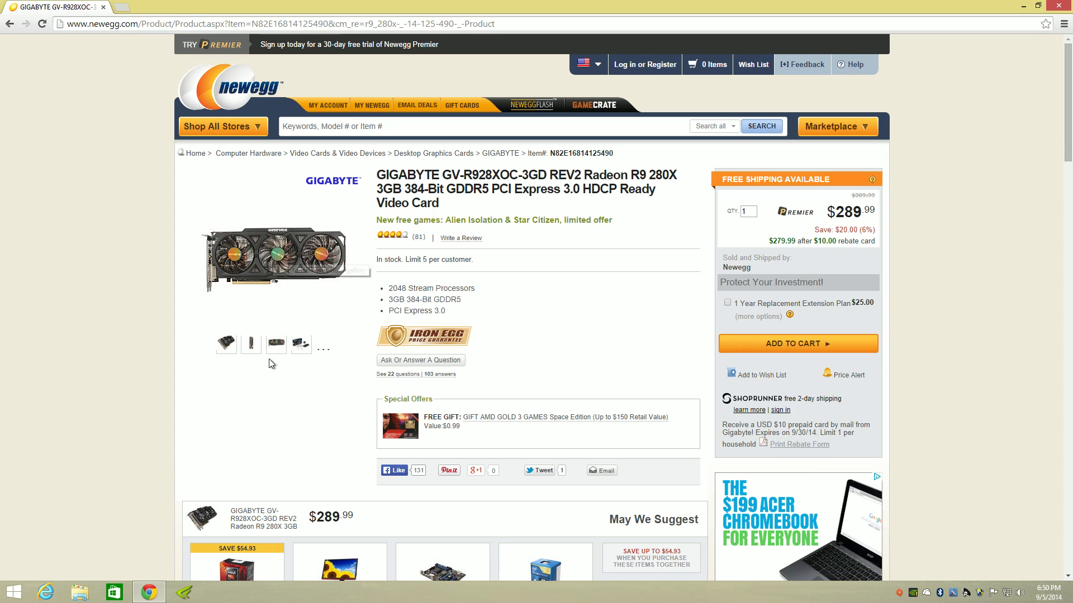
pyautogui.click(301, 344)
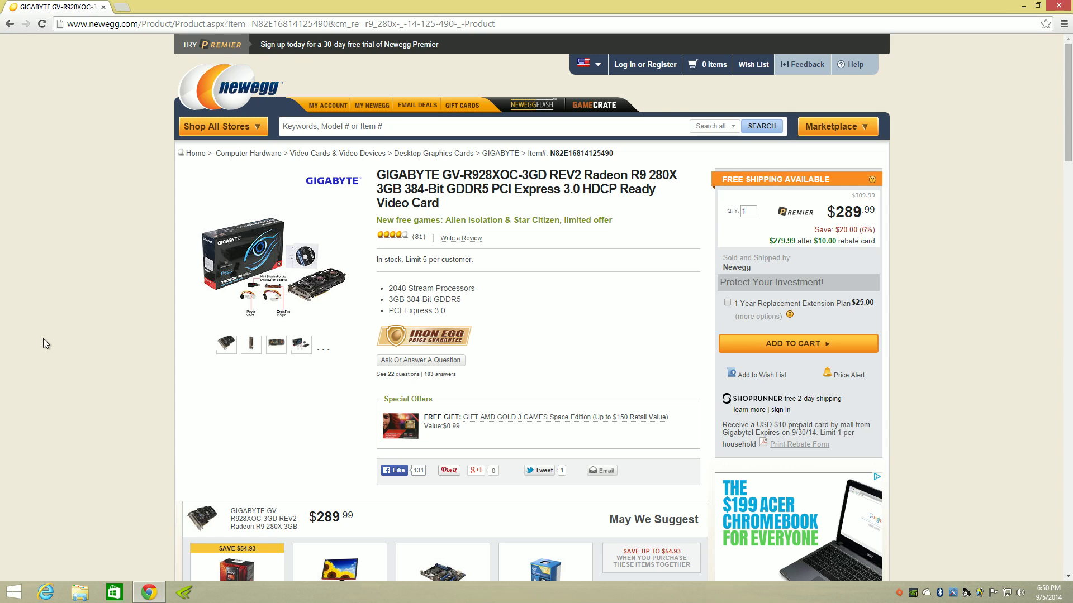
pyautogui.moveTo(217, 210)
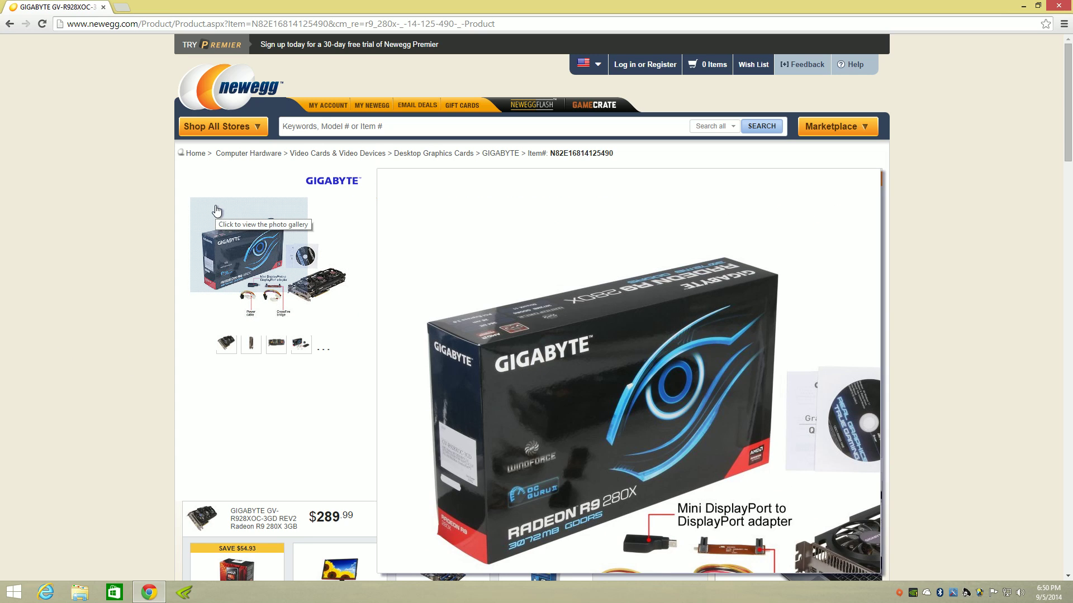